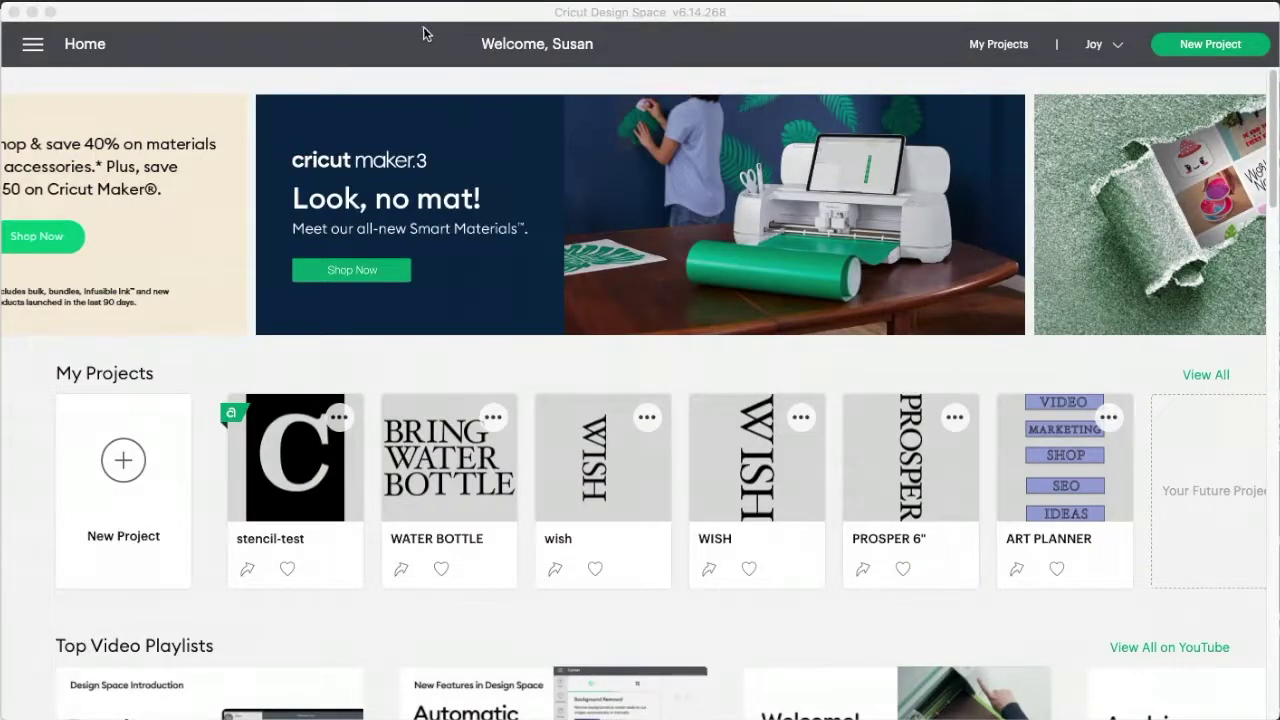
- Start a new blank project and search the image library for 'design'
left_click(126, 462)
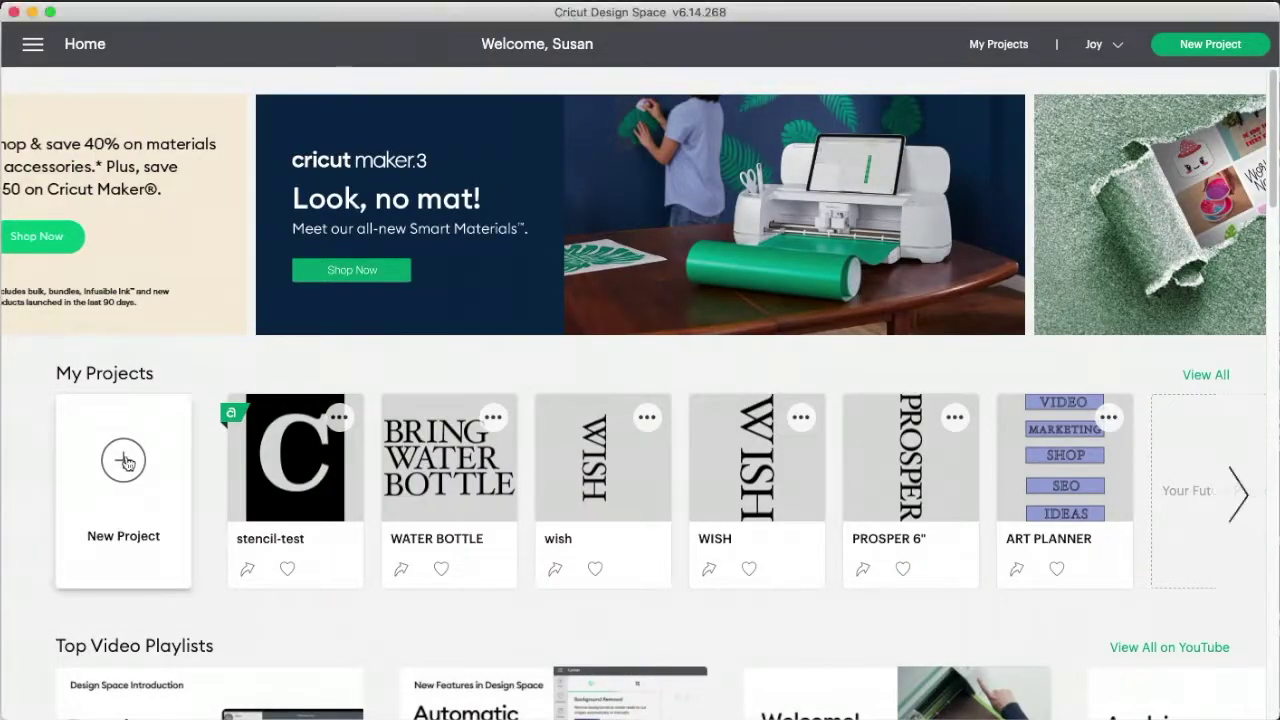
left_click(126, 462)
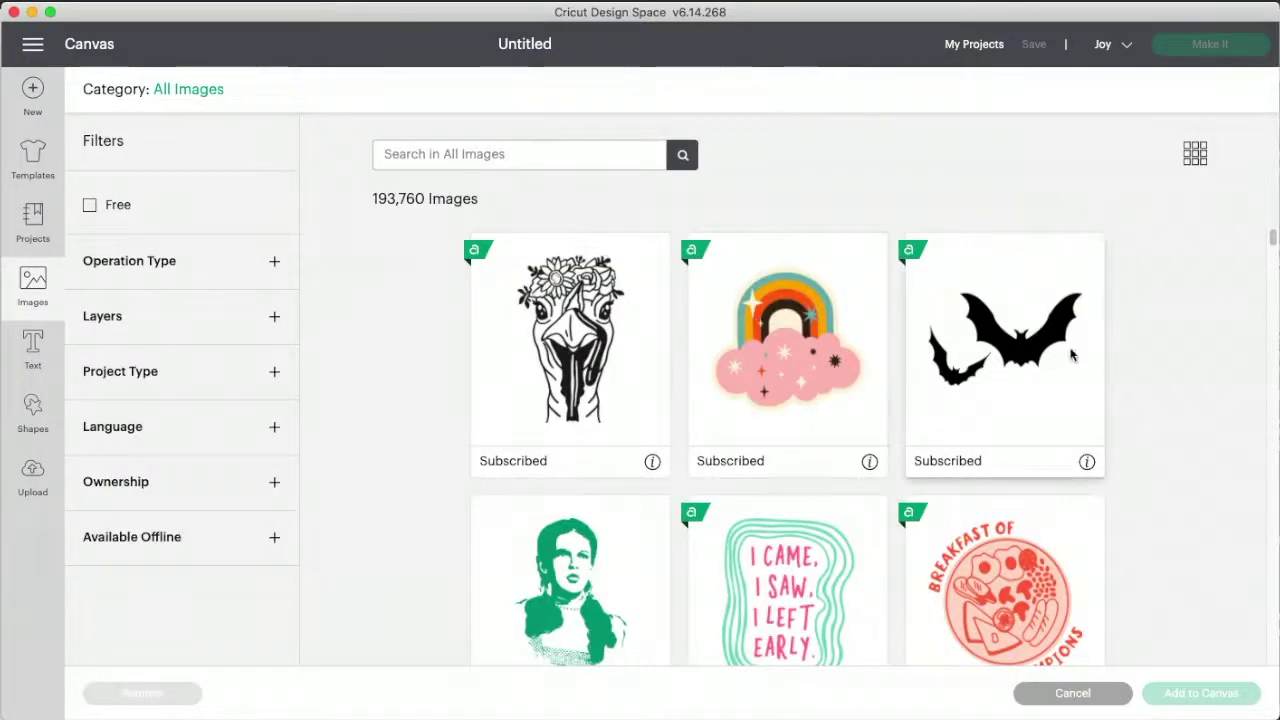
left_click(524, 153)
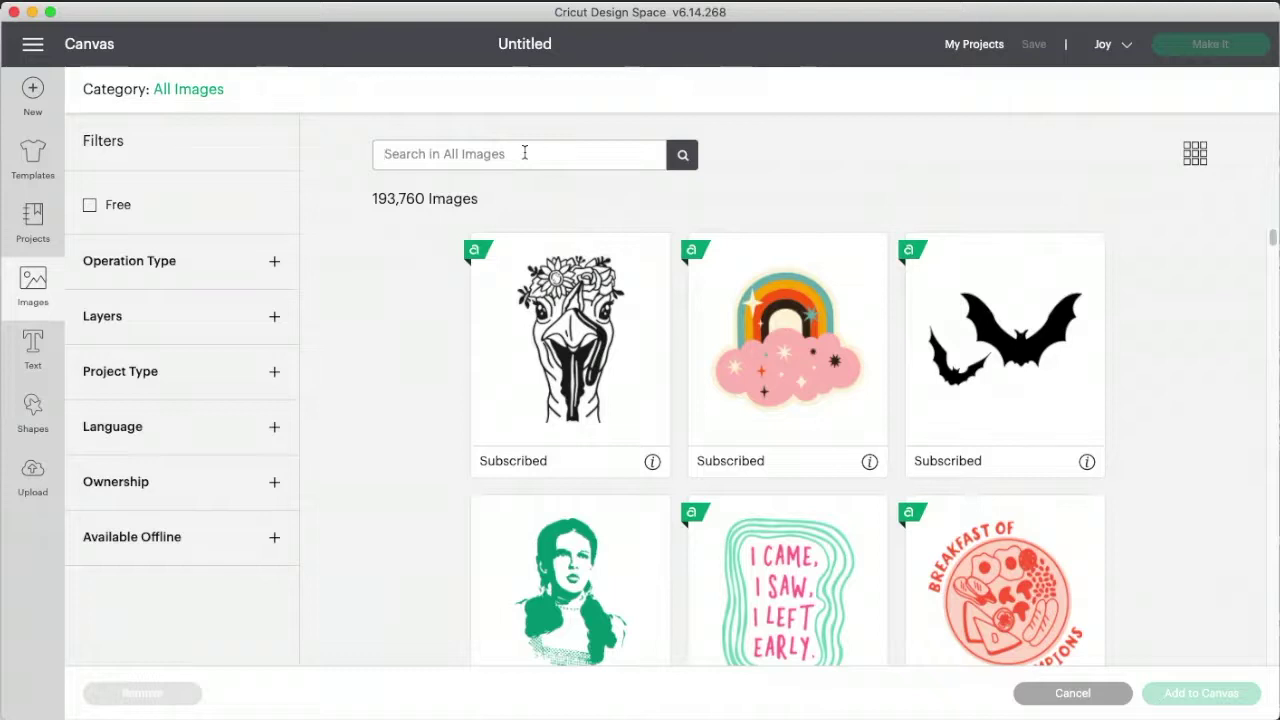
type("design")
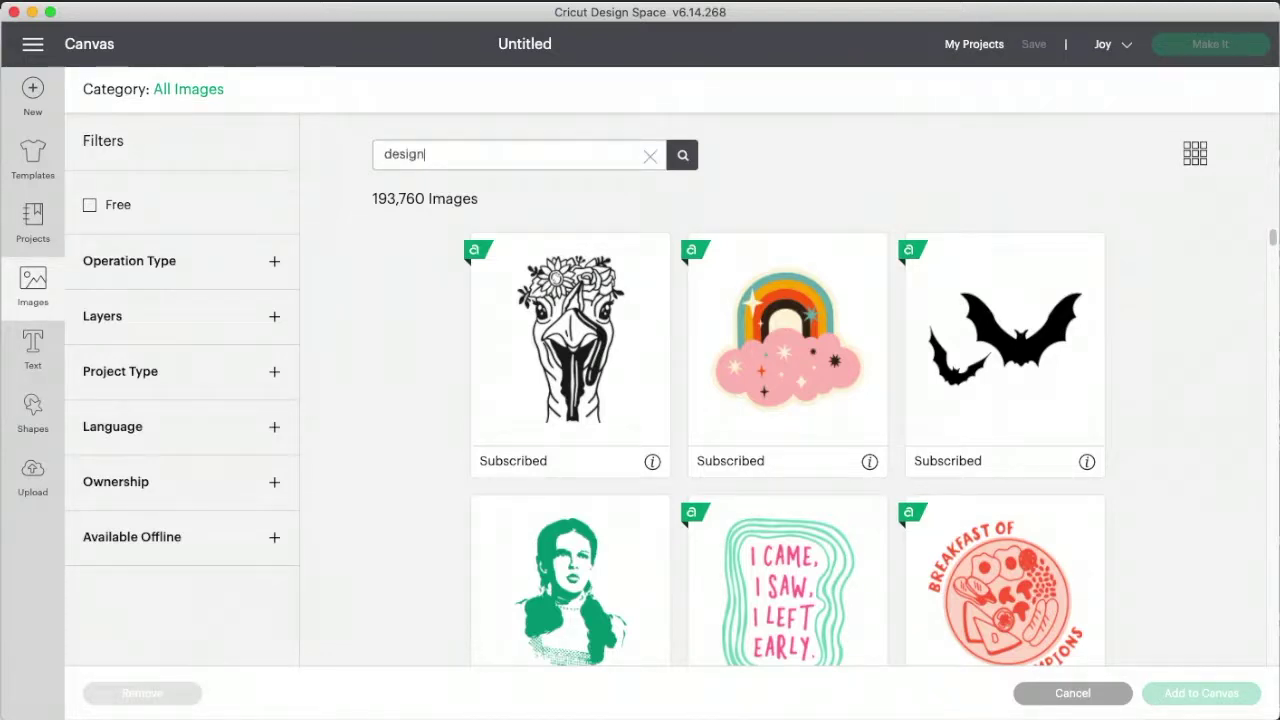
key("Return")
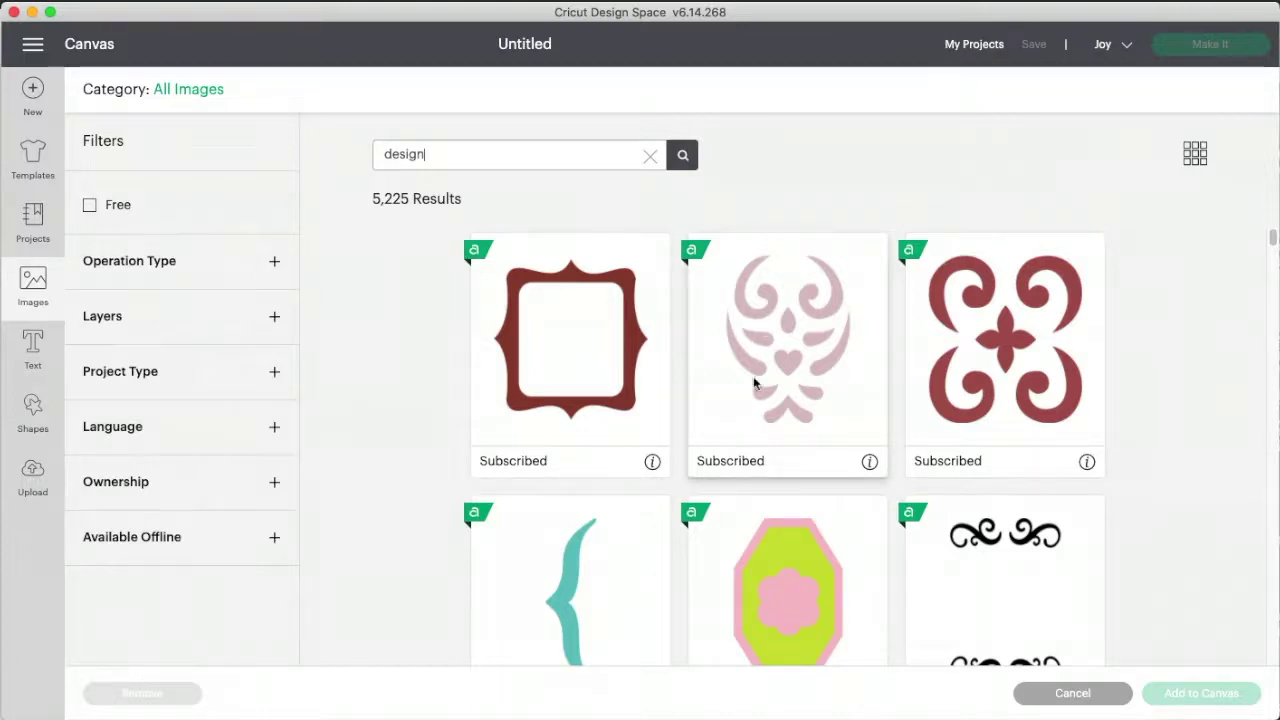
- Add the pink scroll-and-heart ornament to the canvas at 2.404 × 3 in
left_click(266, 263)
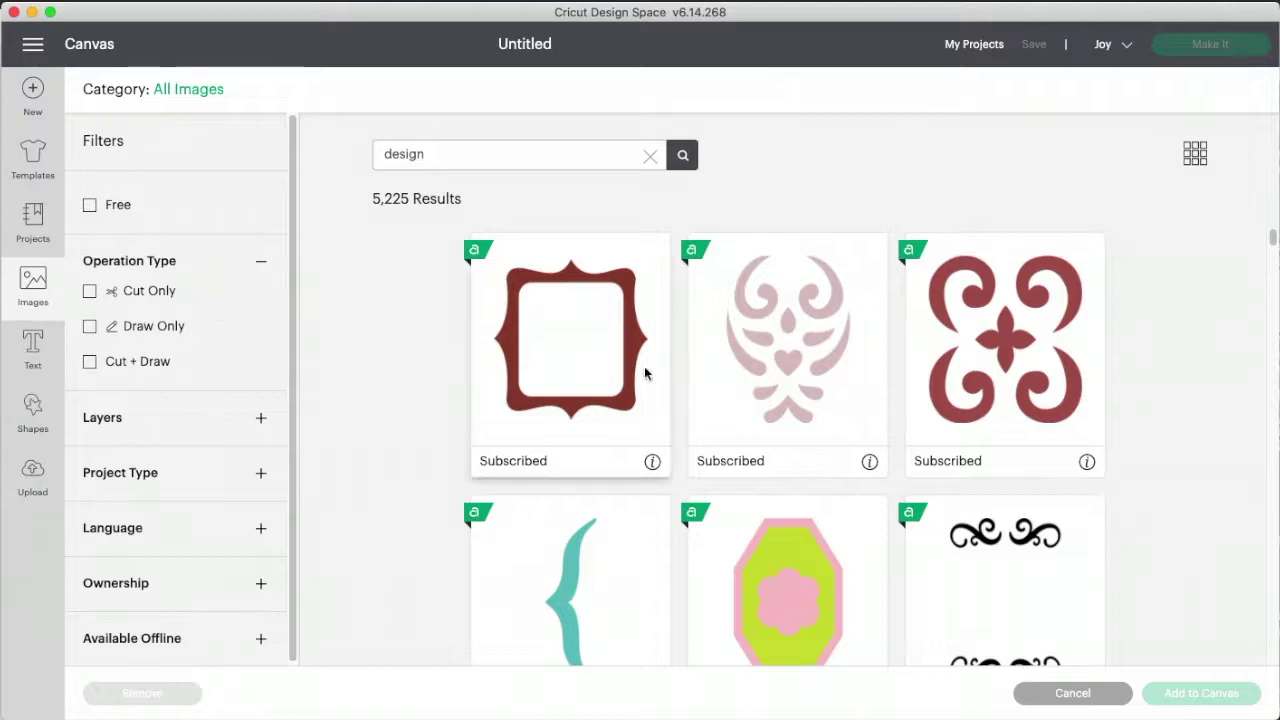
left_click(795, 338)
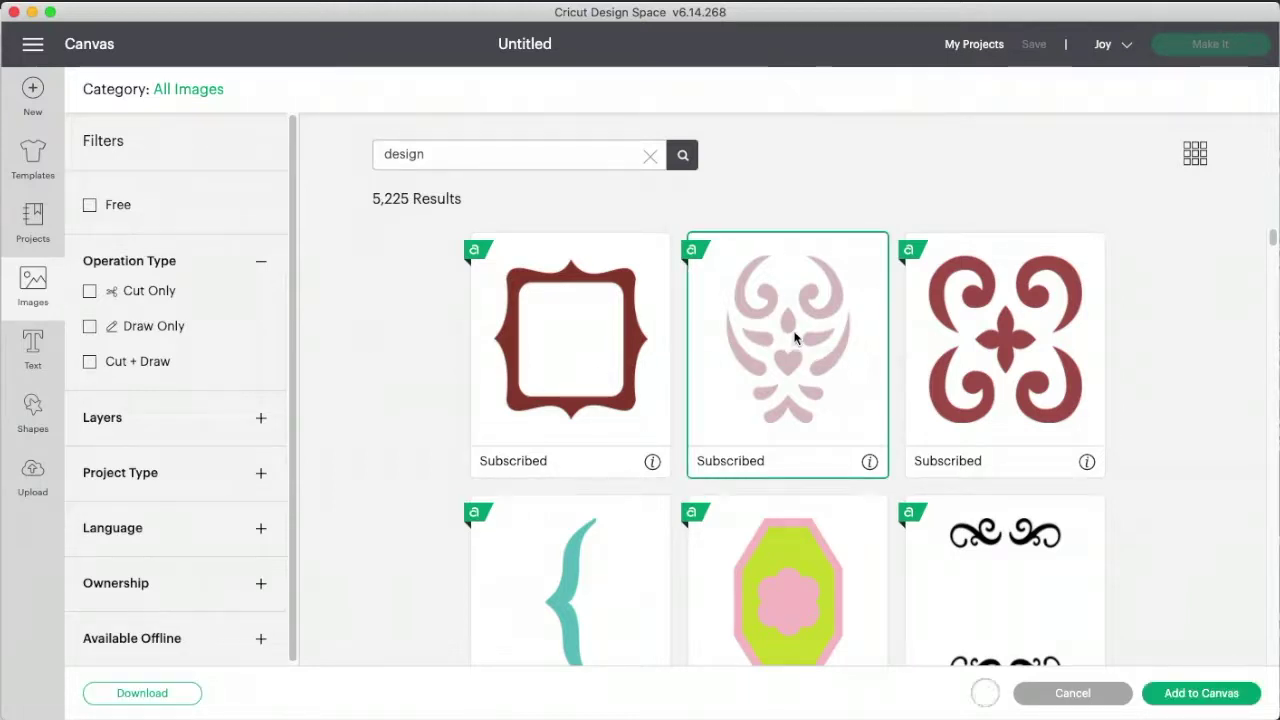
left_click(1192, 697)
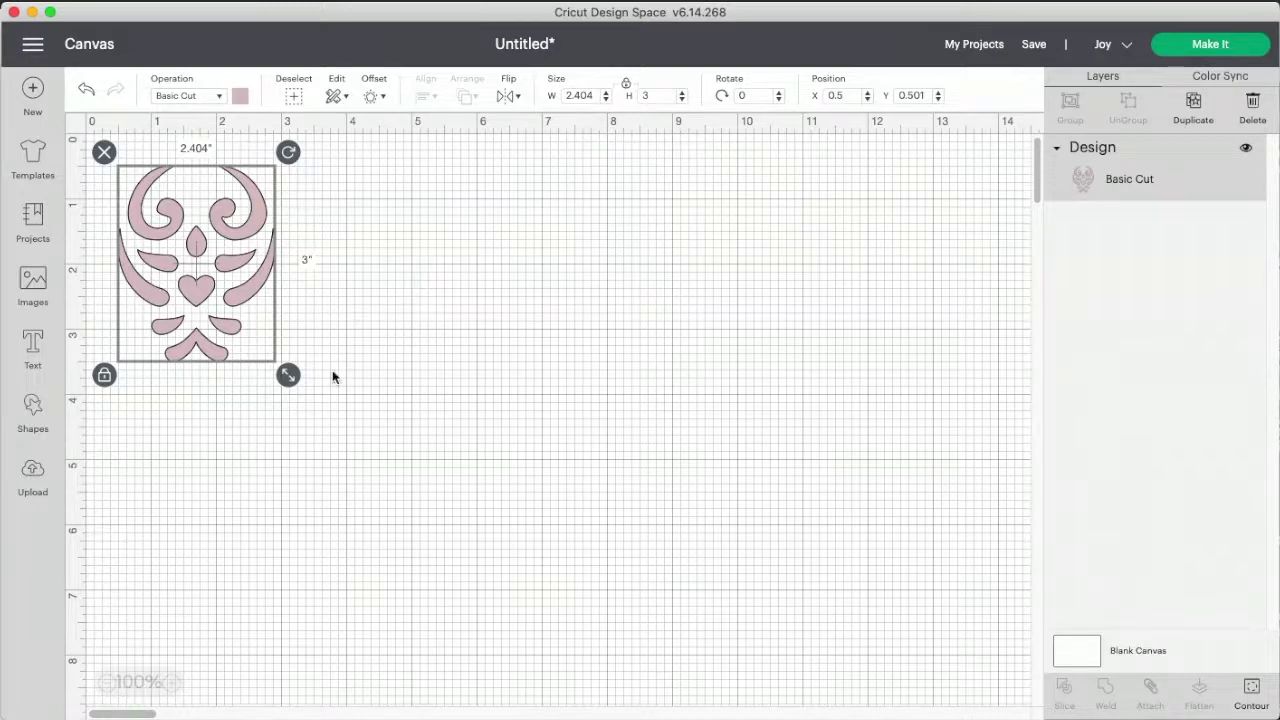
- Enlarge the ornament to 3.603 × 4.496 in and move it near the canvas's top-left corner
left_click_drag(288, 375, 341, 450)
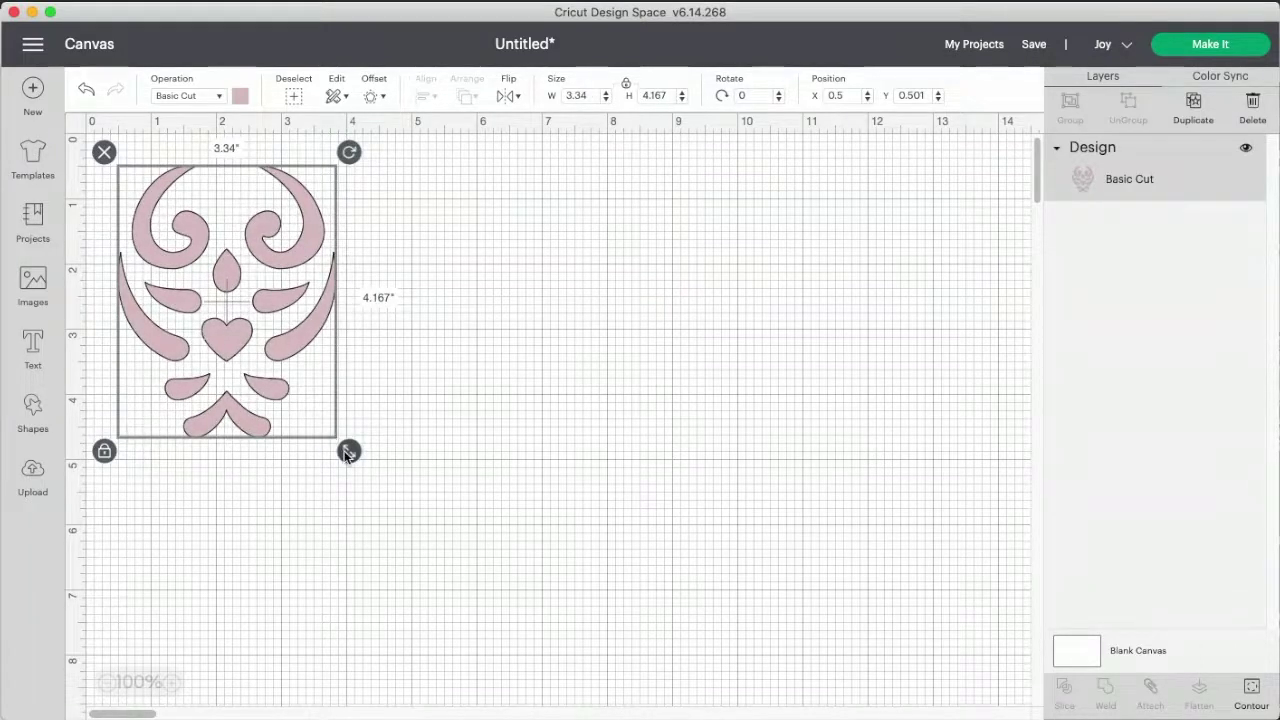
left_click_drag(349, 451, 360, 463)
left_click(332, 372)
left_click_drag(332, 372, 293, 350)
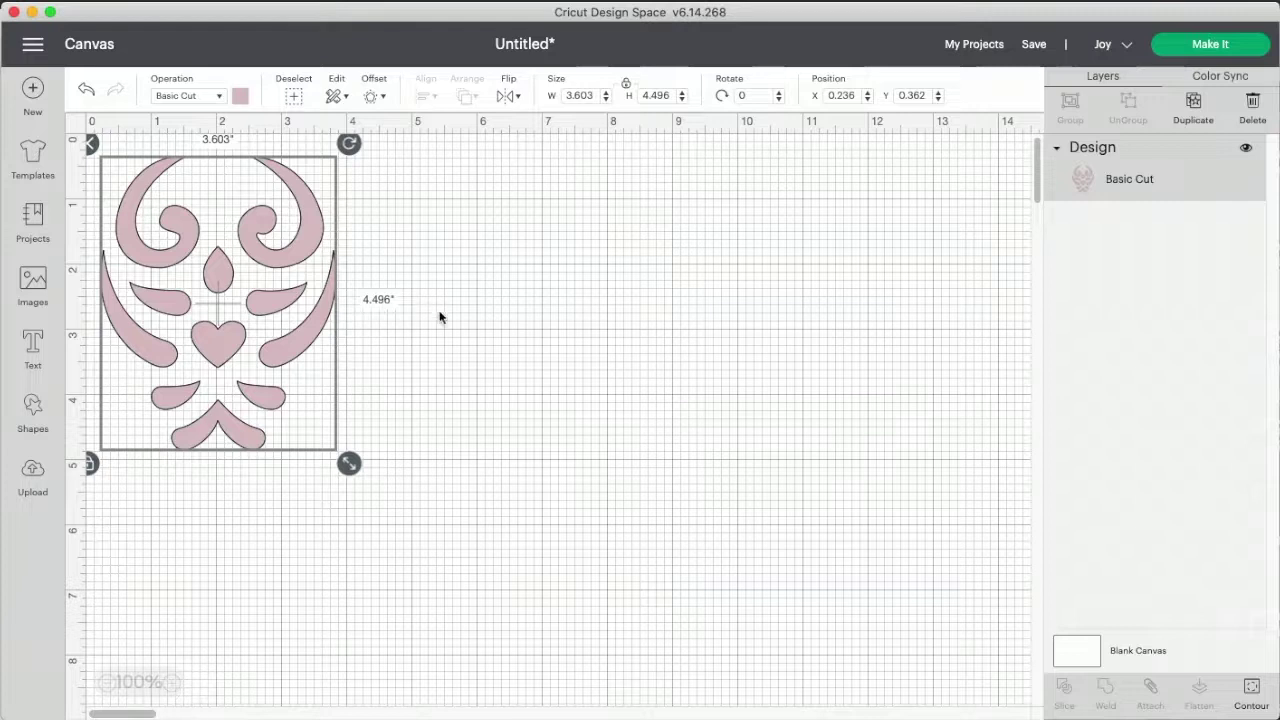
left_click(489, 317)
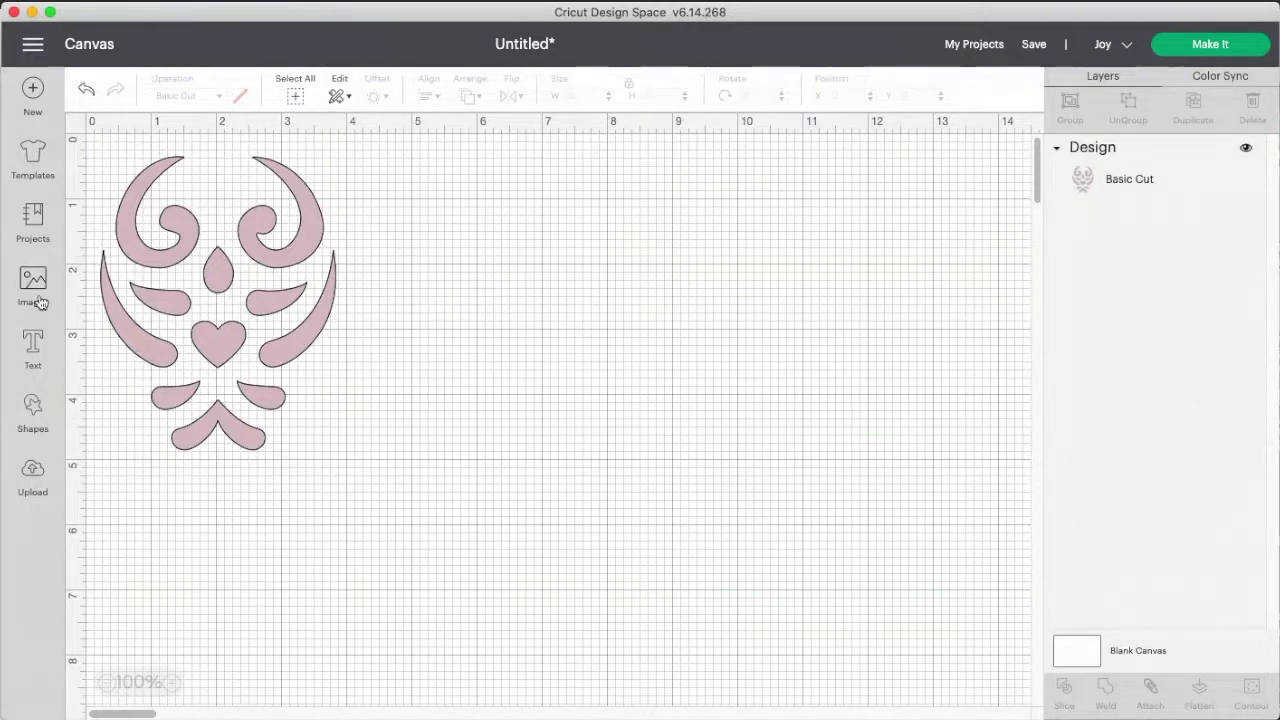
- Add a single dark square, removing the duplicate, and move it over the ornament
left_click(33, 415)
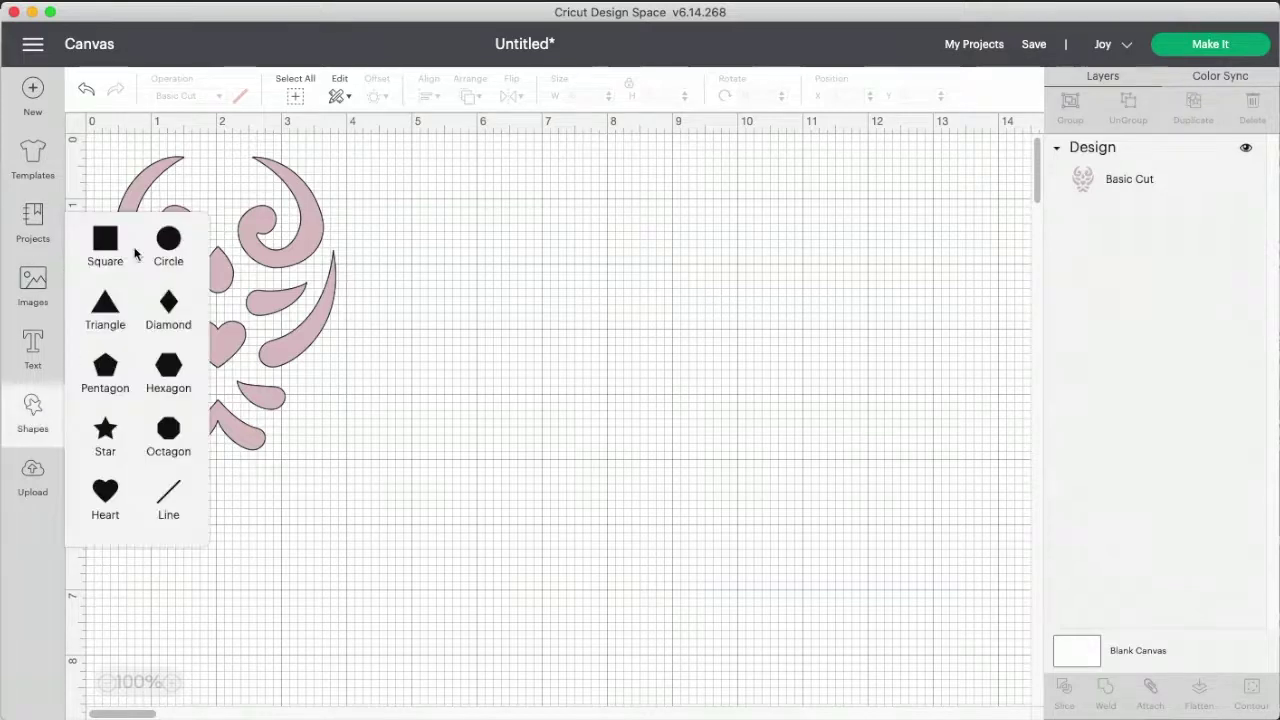
left_click(113, 242)
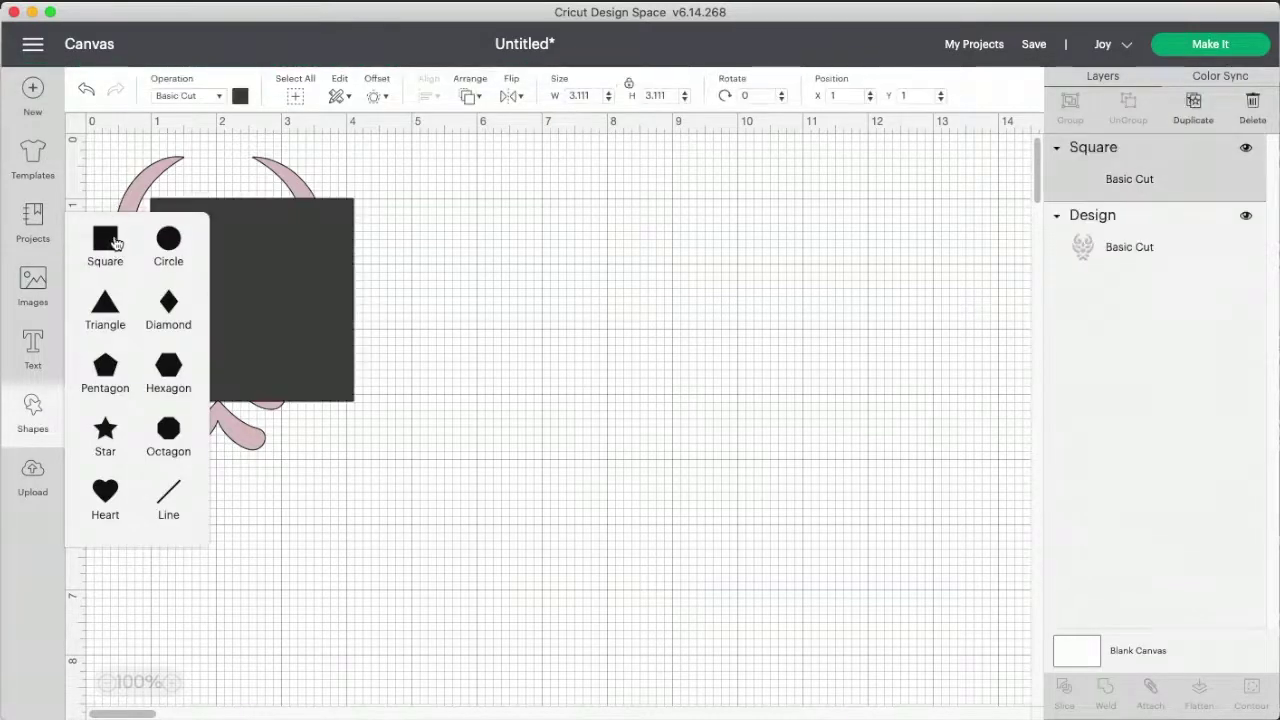
left_click(113, 242)
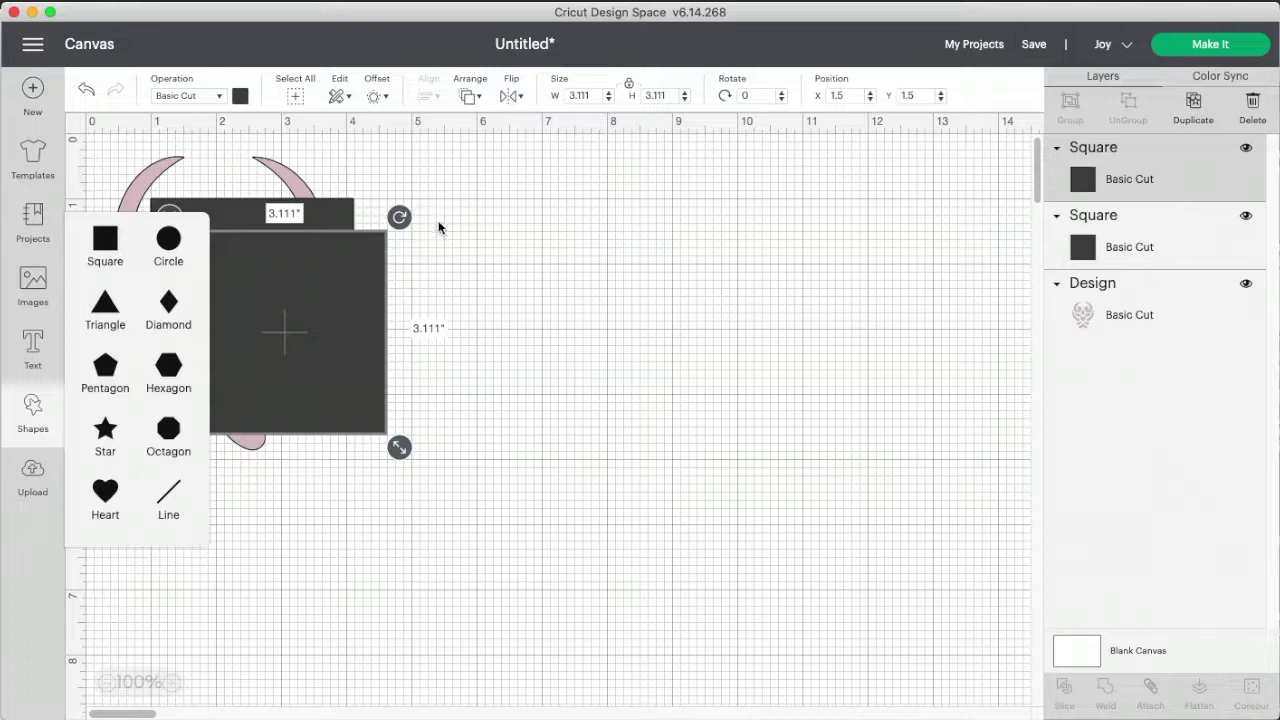
left_click(350, 273)
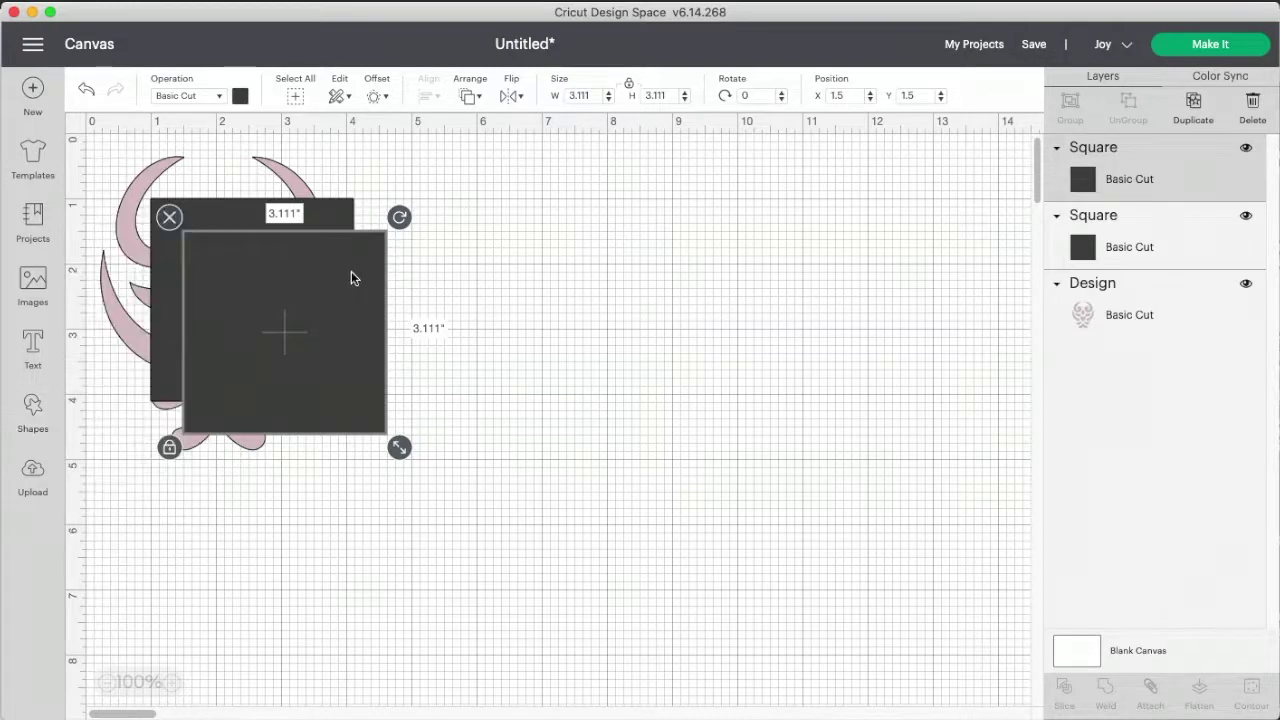
key("Delete")
left_click_drag(271, 246, 243, 212)
- Unlock proportions and stretch the square into a 3.875 × 5.347 in rectangle at the top-left
left_click(111, 380)
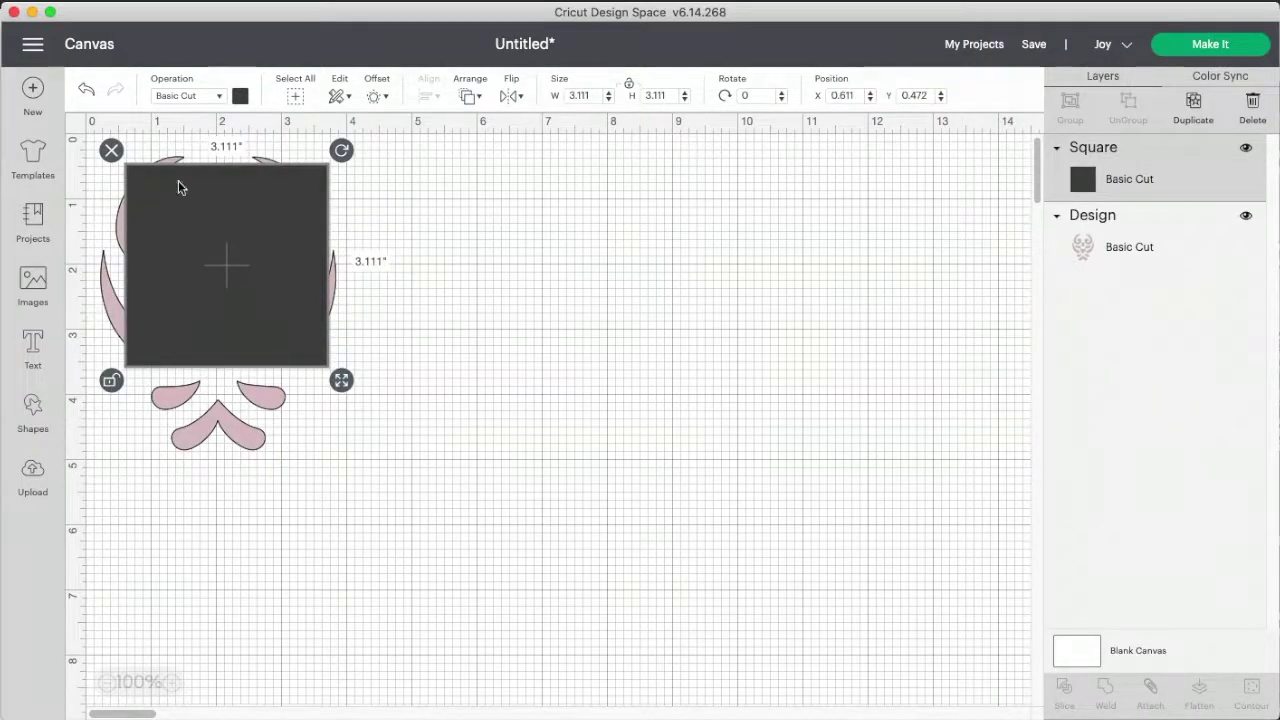
left_click_drag(341, 380, 369, 492)
left_click_drag(271, 259, 234, 238)
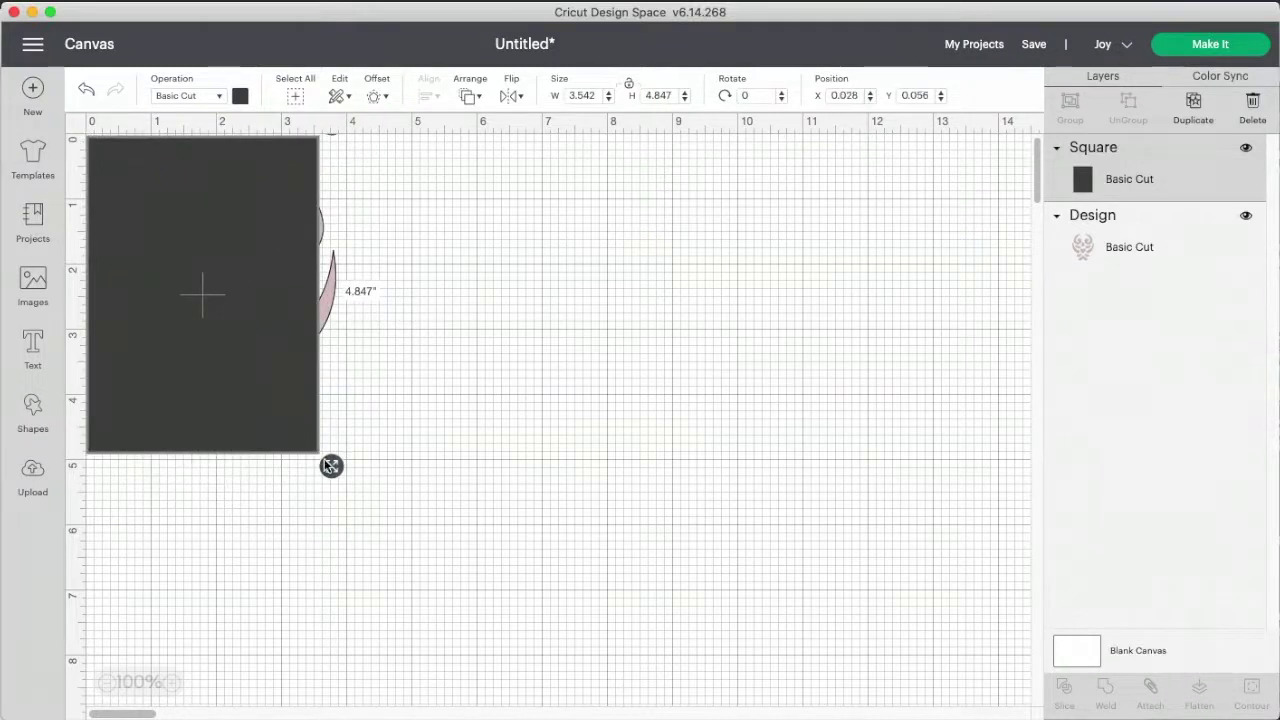
left_click_drag(331, 466, 353, 498)
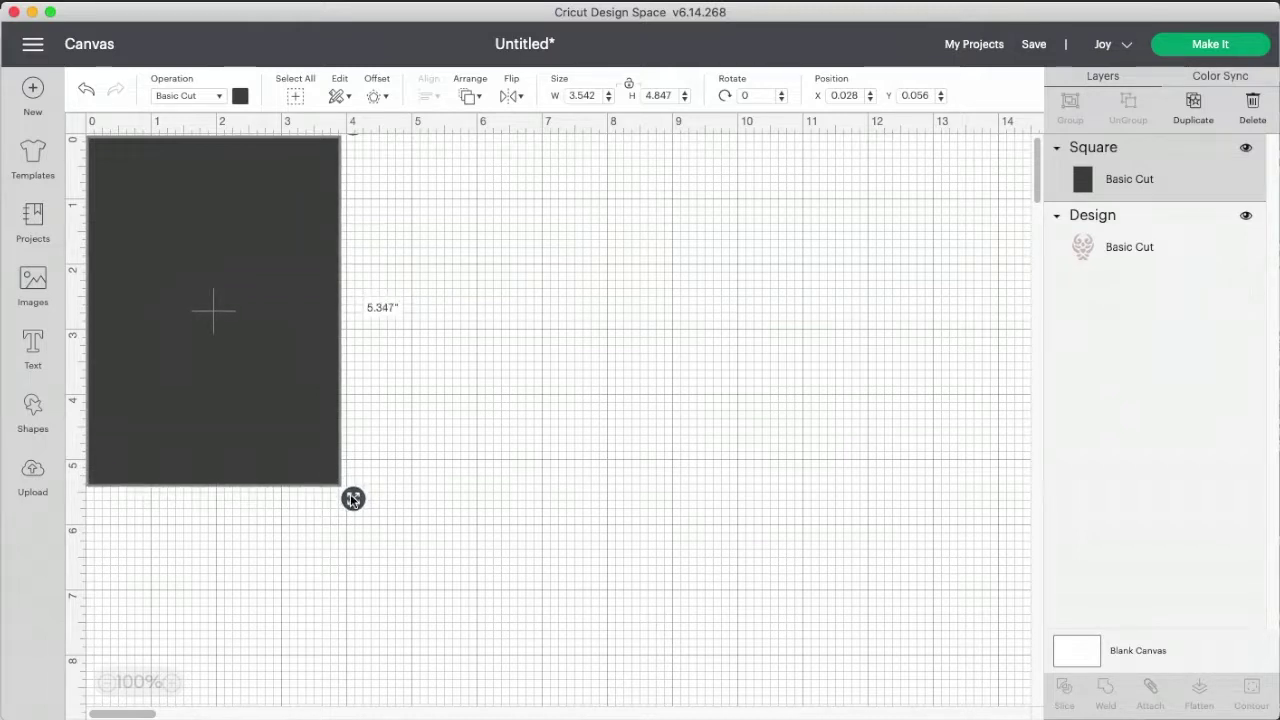
left_click(367, 442)
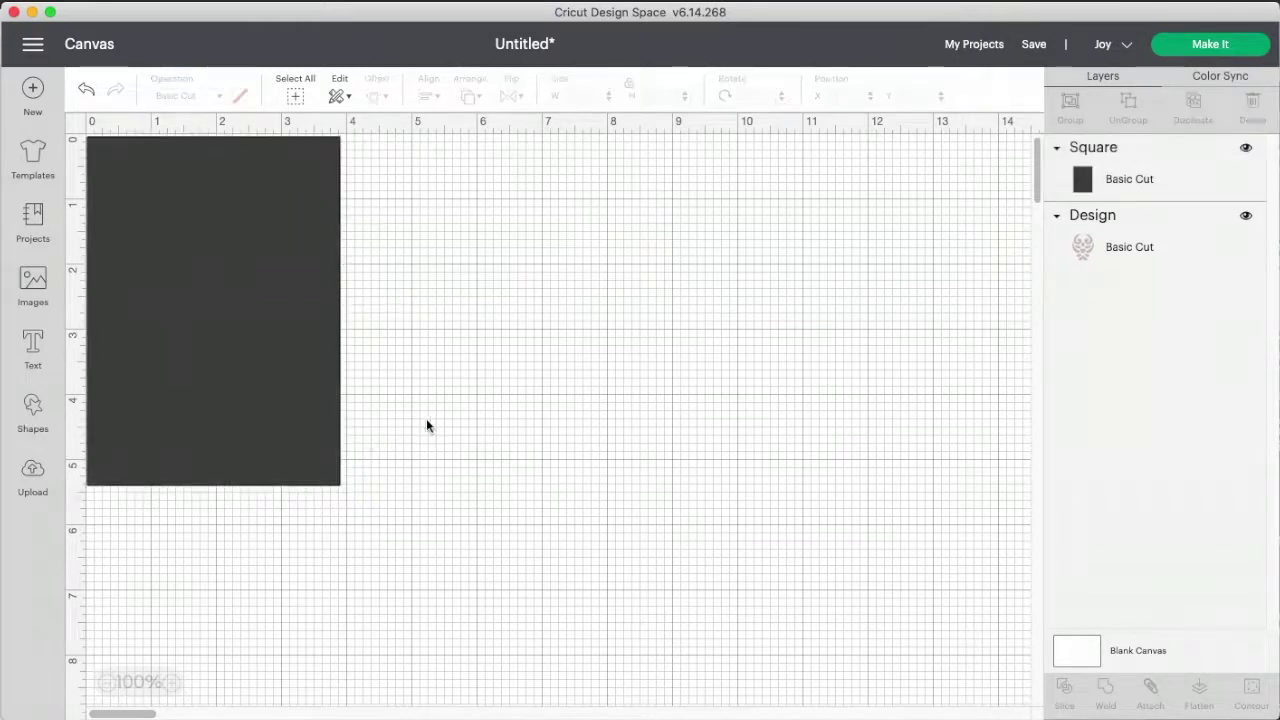
- Send the dark rectangle behind the ornament and adjust the ornament's size and position
left_click(265, 410)
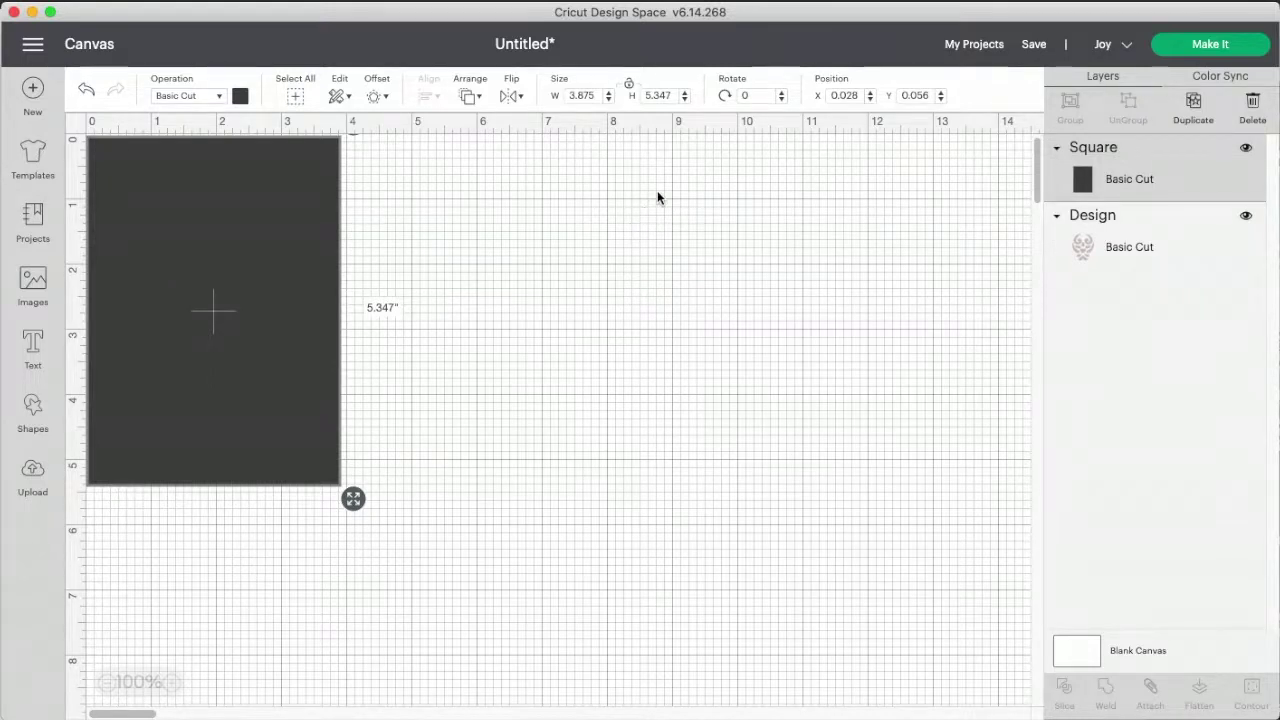
left_click(468, 96)
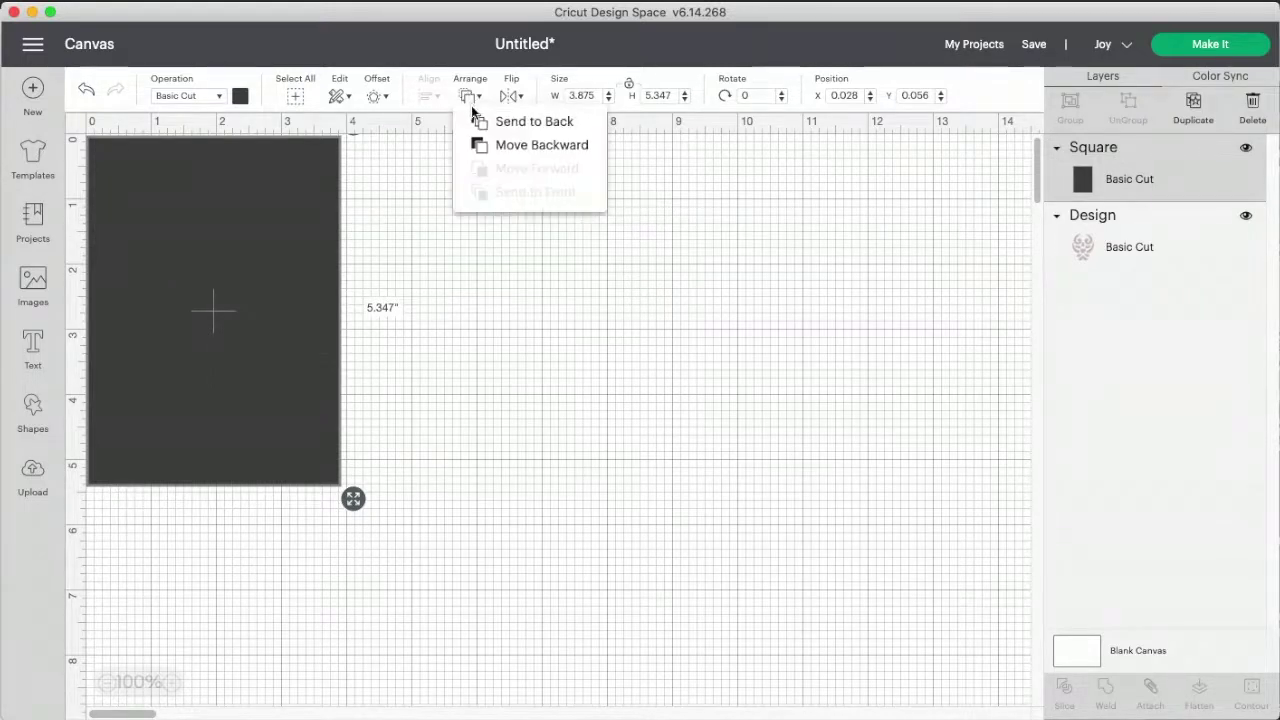
left_click(490, 122)
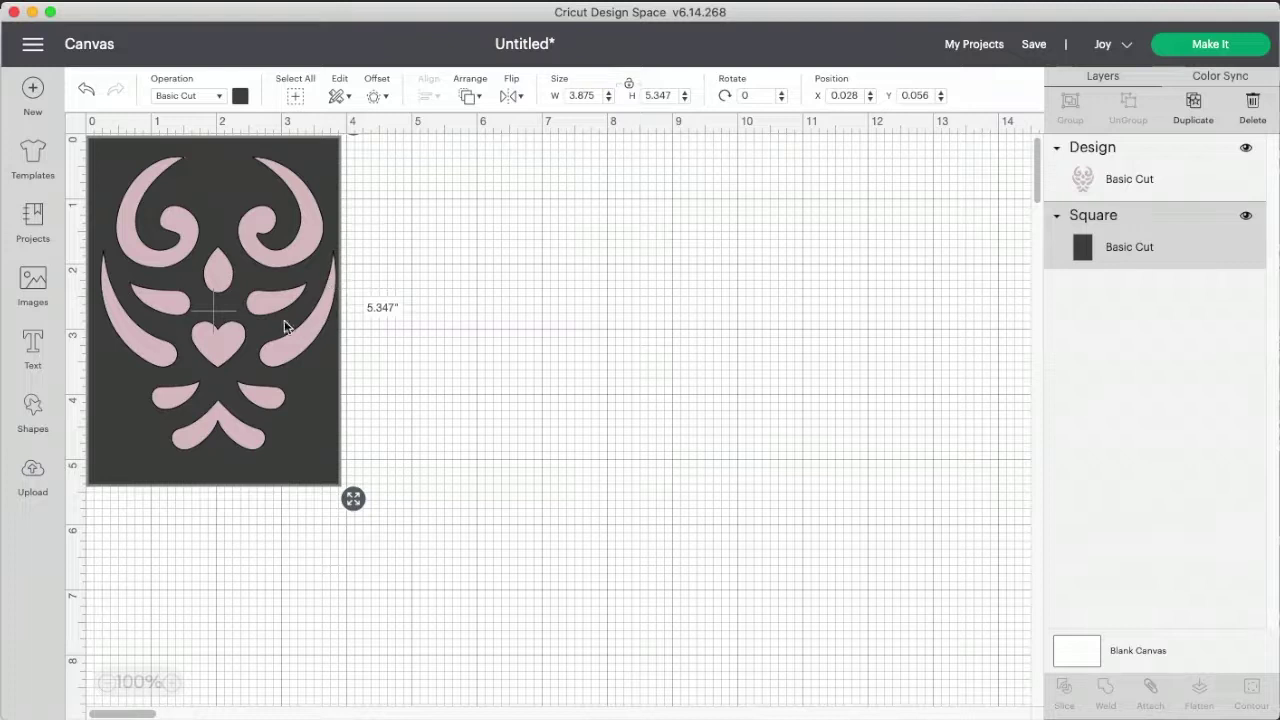
left_click_drag(280, 337, 281, 350)
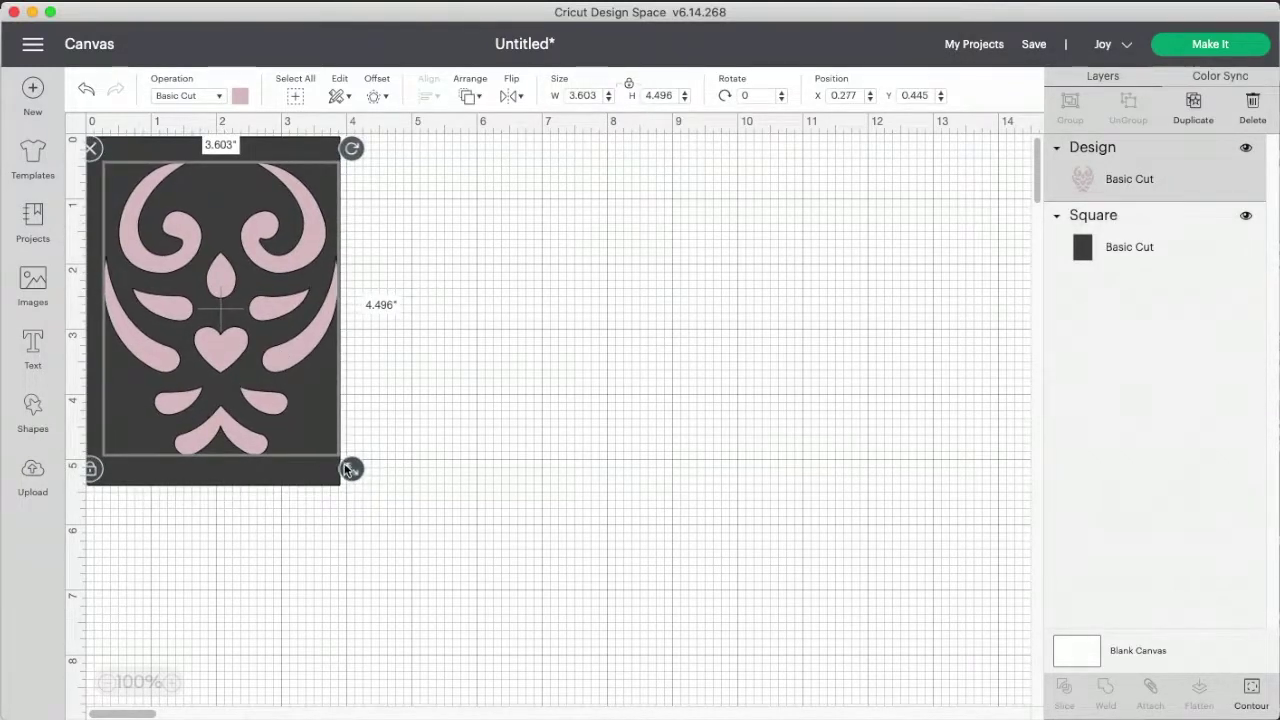
left_click_drag(350, 469, 324, 455)
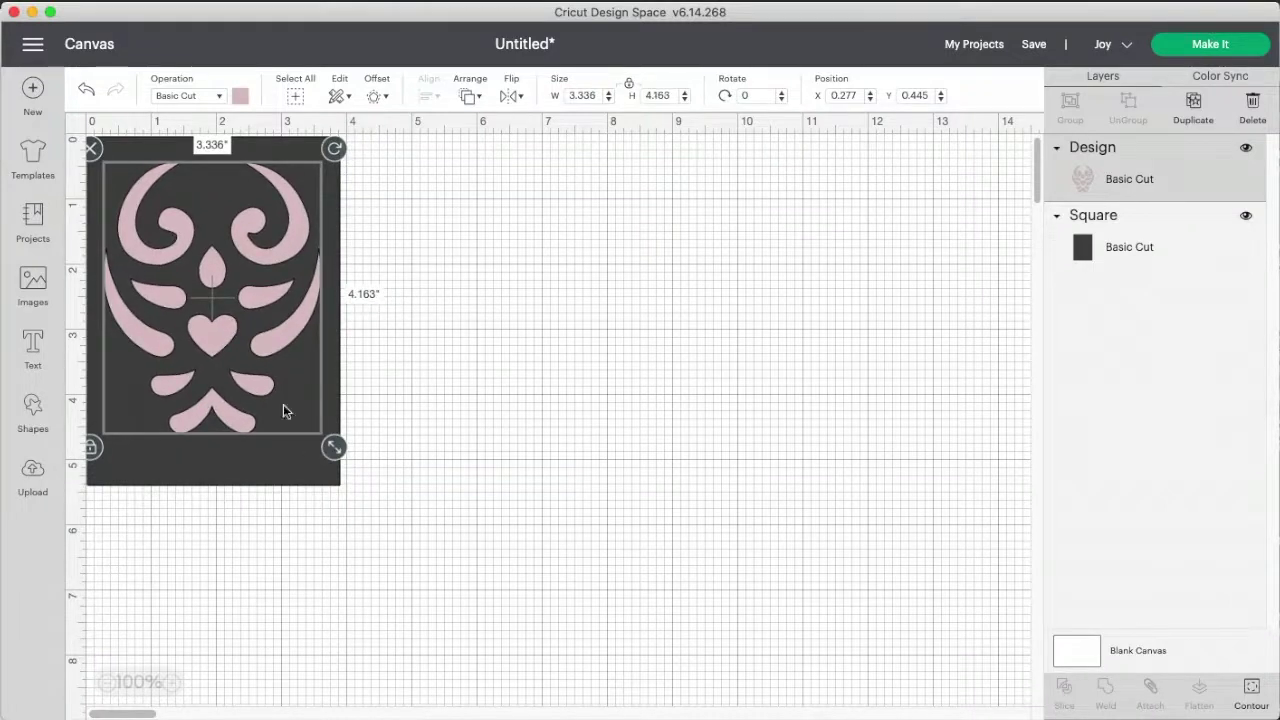
- Resize the rectangle to 3.972 × 5.972 in at the top-left and center the 3.336 × 4.163 in ornament on it
left_click(326, 459)
left_click_drag(352, 499, 358, 538)
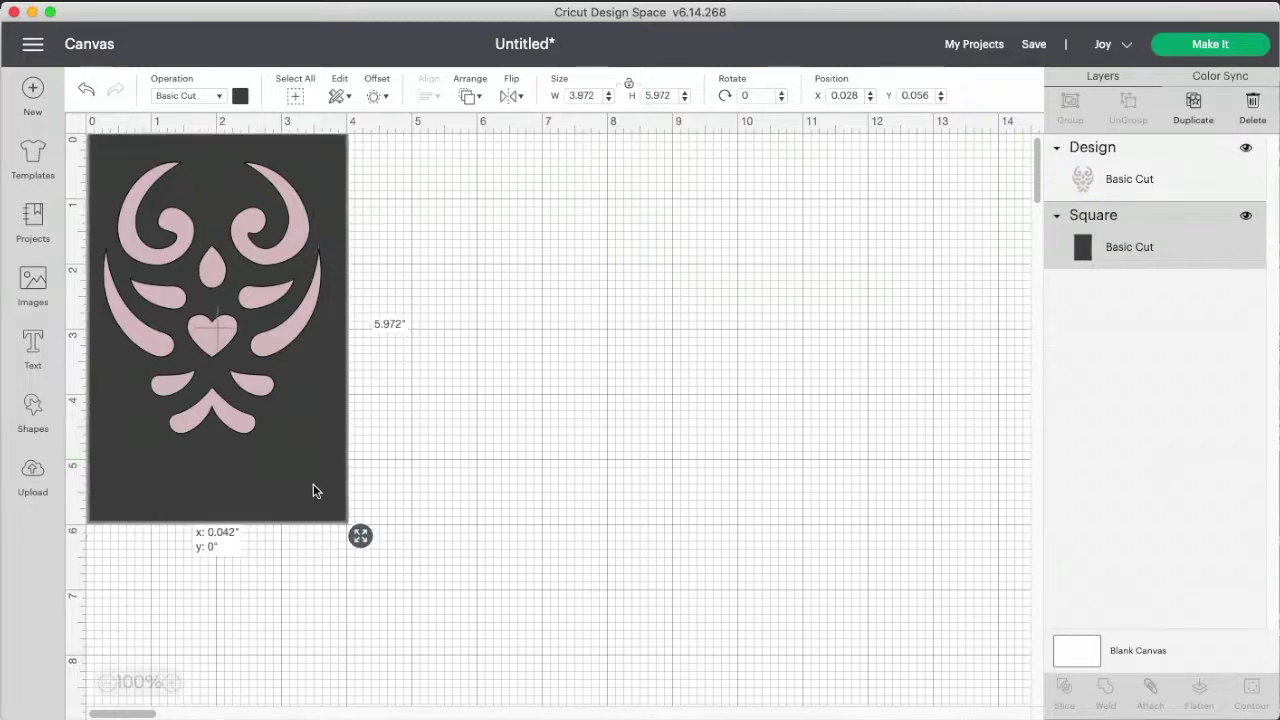
left_click_drag(313, 485, 312, 486)
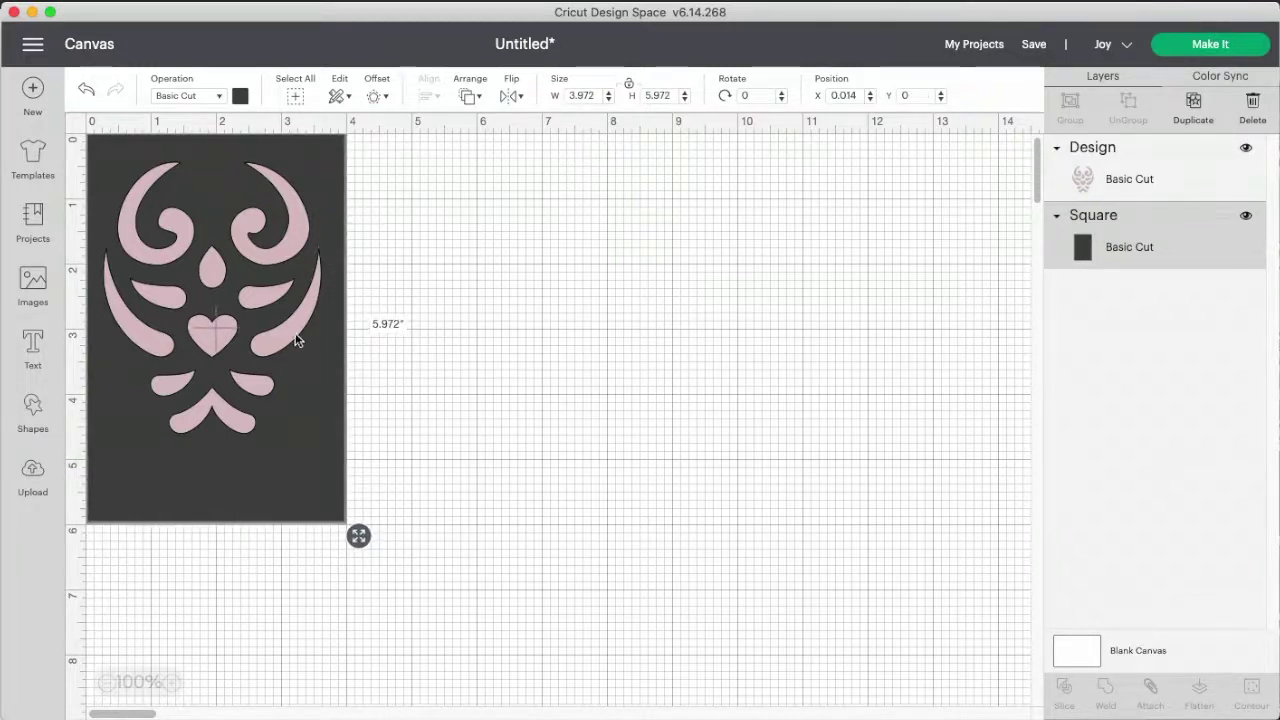
left_click(274, 335)
left_click_drag(272, 335, 276, 362)
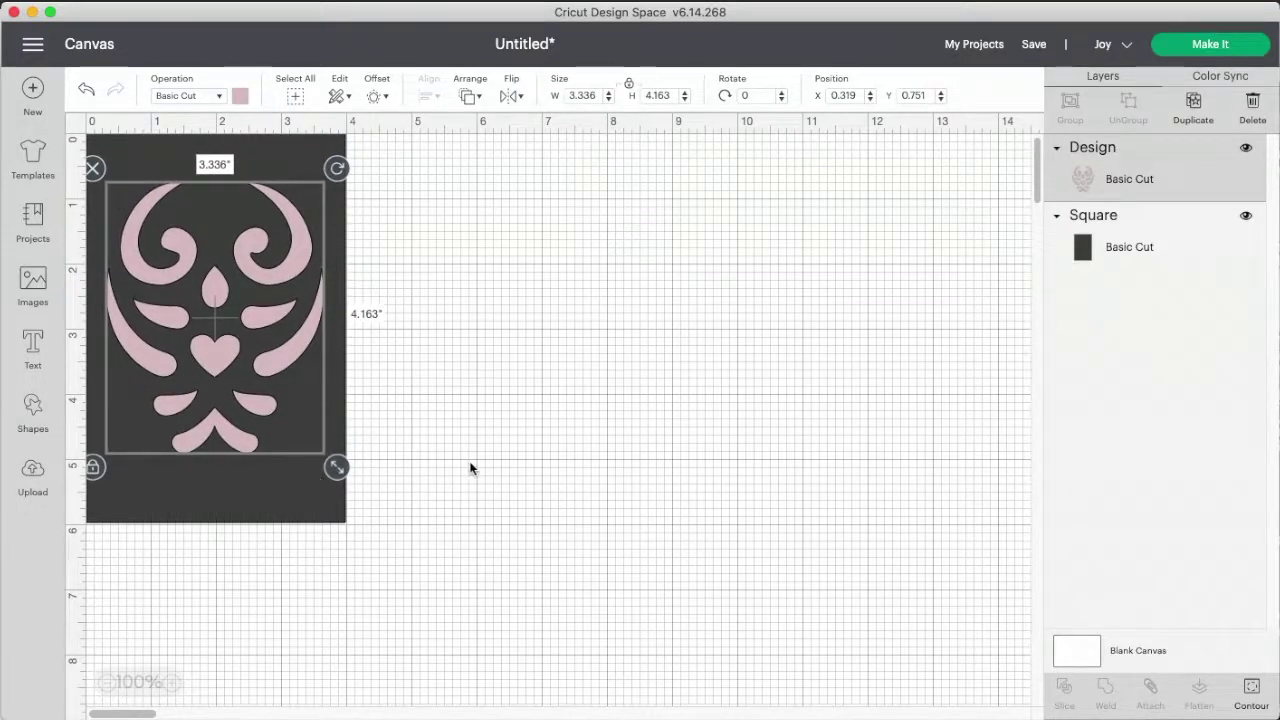
left_click(471, 394)
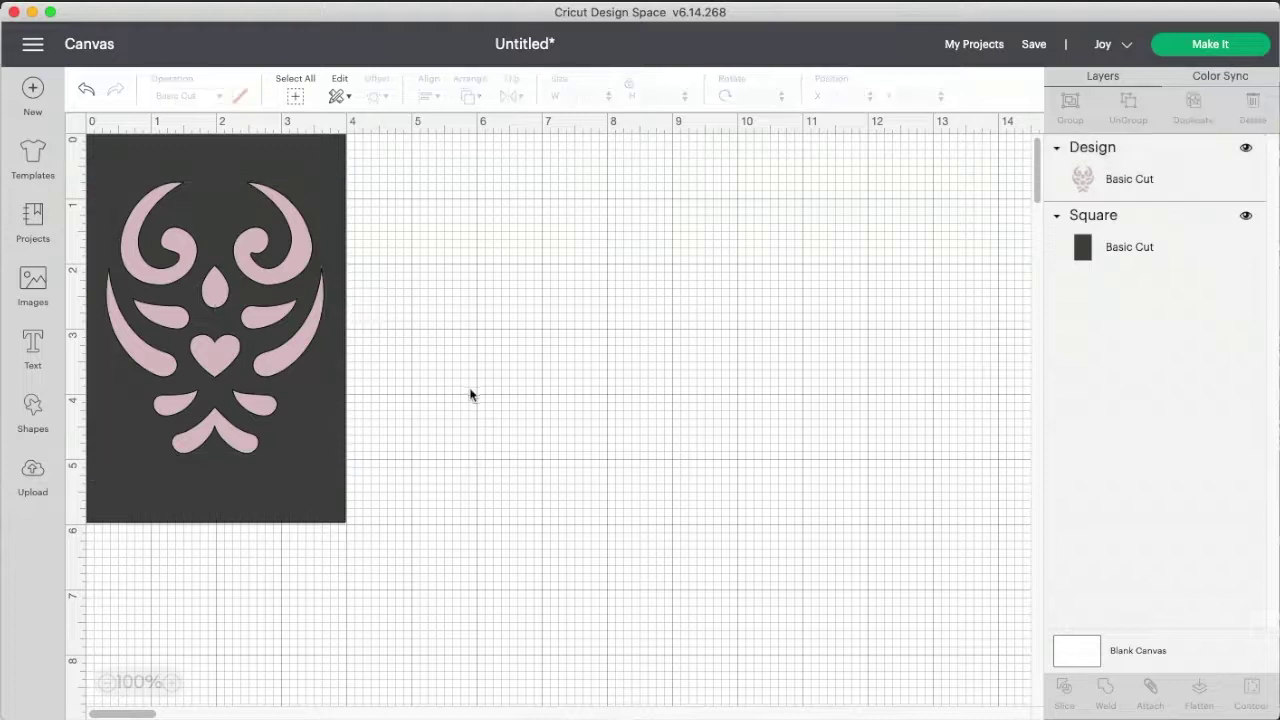
- Select the ornament and rectangle together and slice the design out of the rectangle
left_click(288, 365)
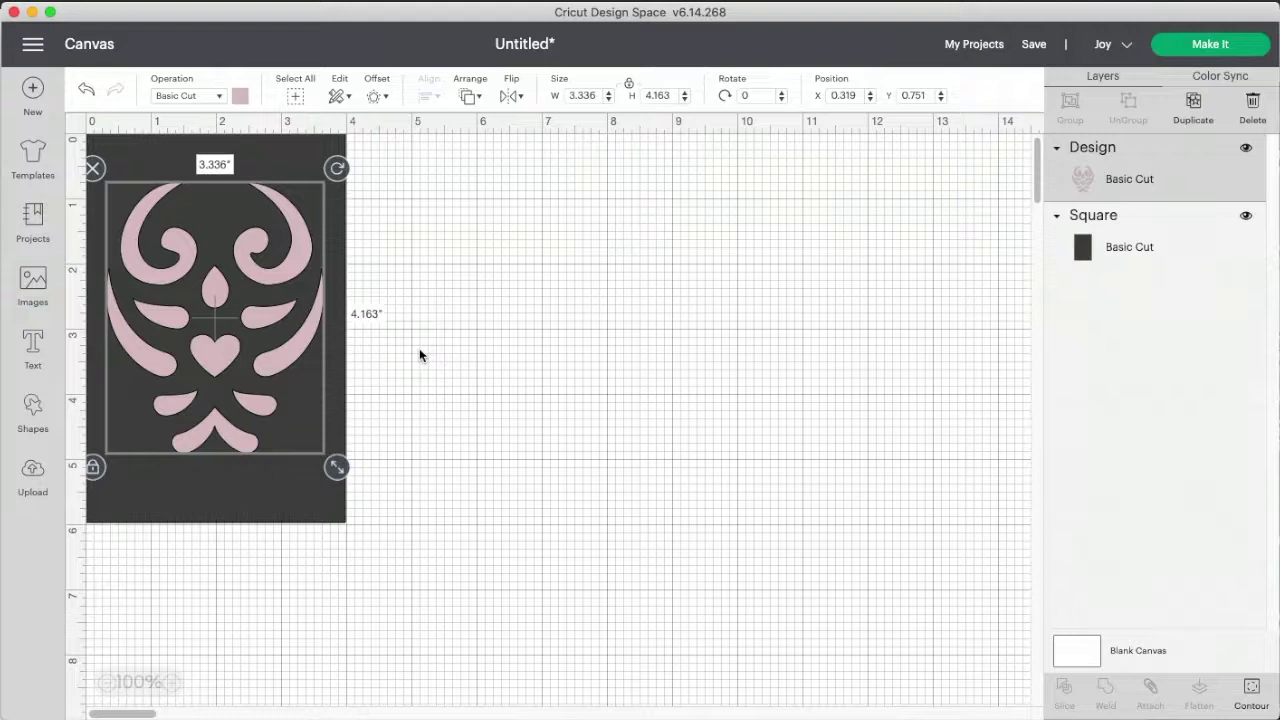
left_click_drag(419, 348, 184, 543)
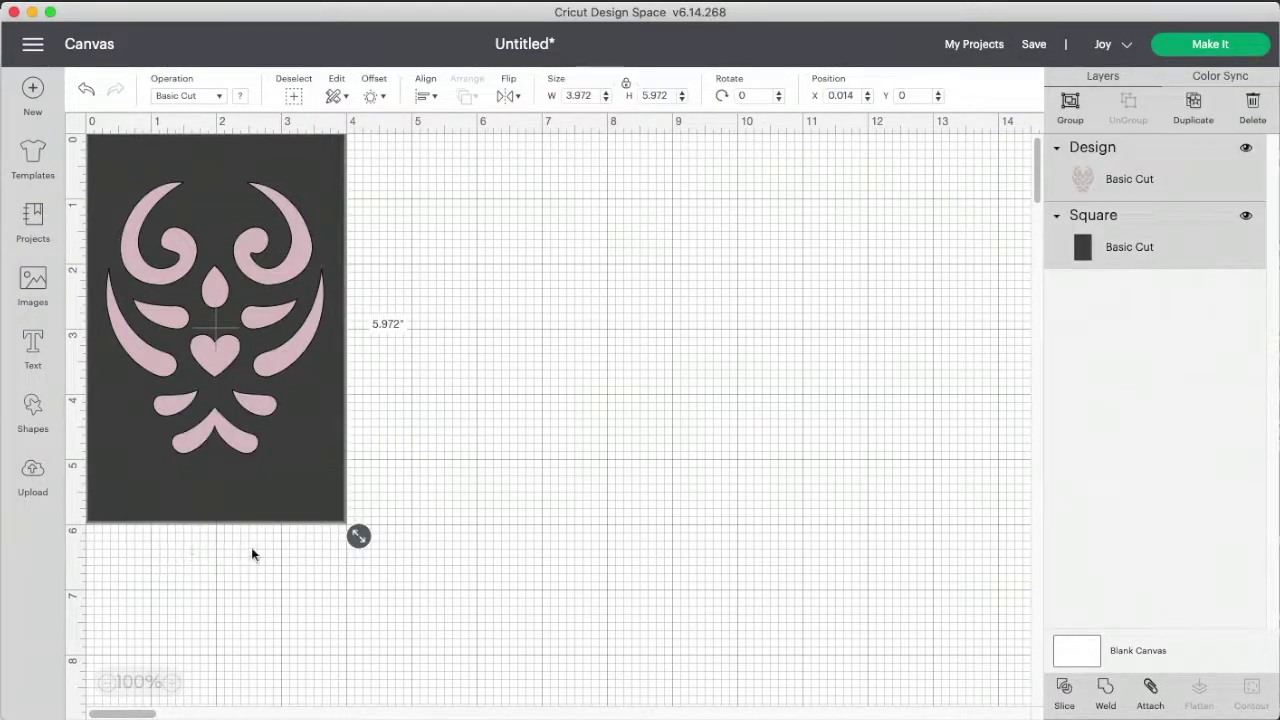
left_click(1066, 690)
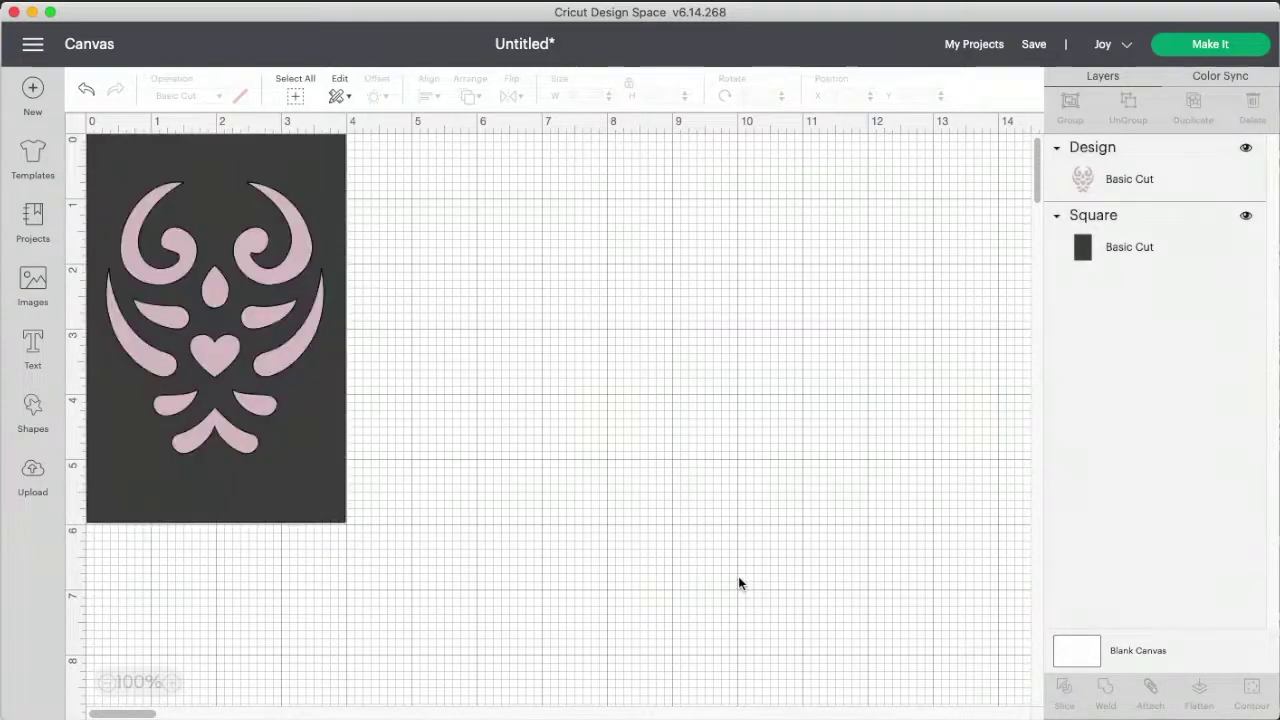
- Delete the pink cut-out pieces and extra slice result, leaving one dark stencil layer
left_click(307, 460)
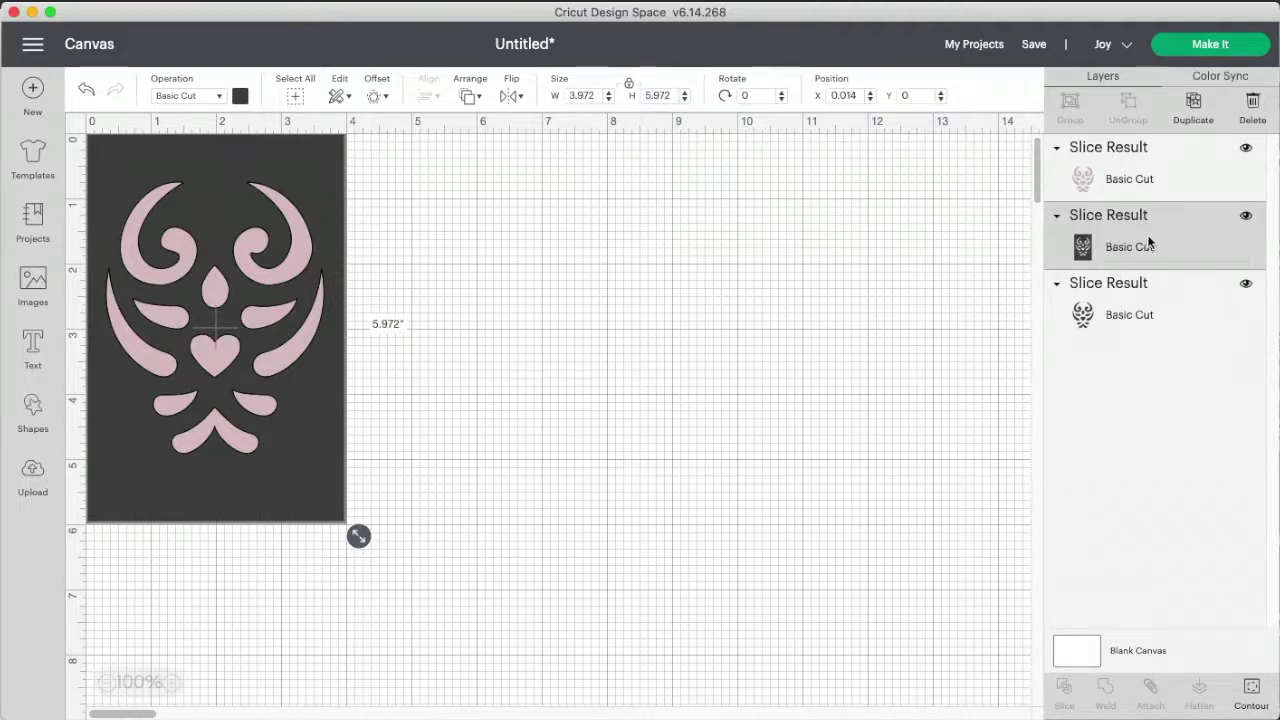
left_click(1131, 305)
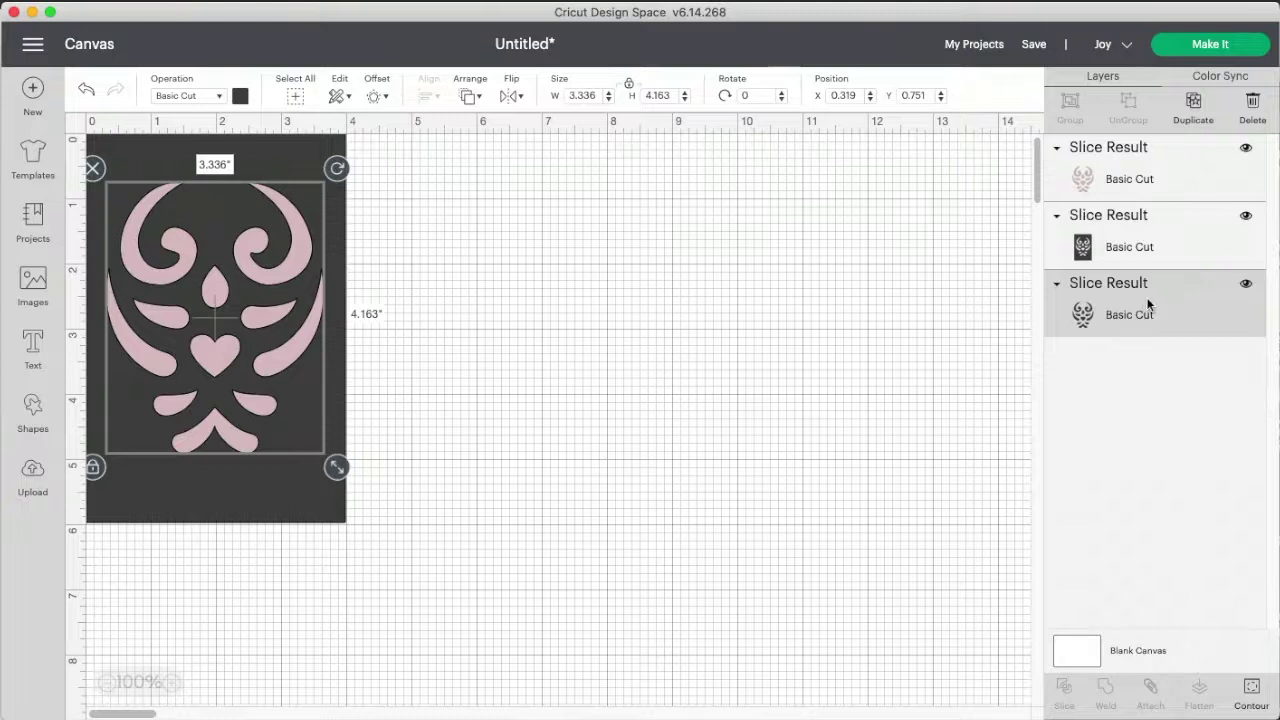
left_click(1253, 103)
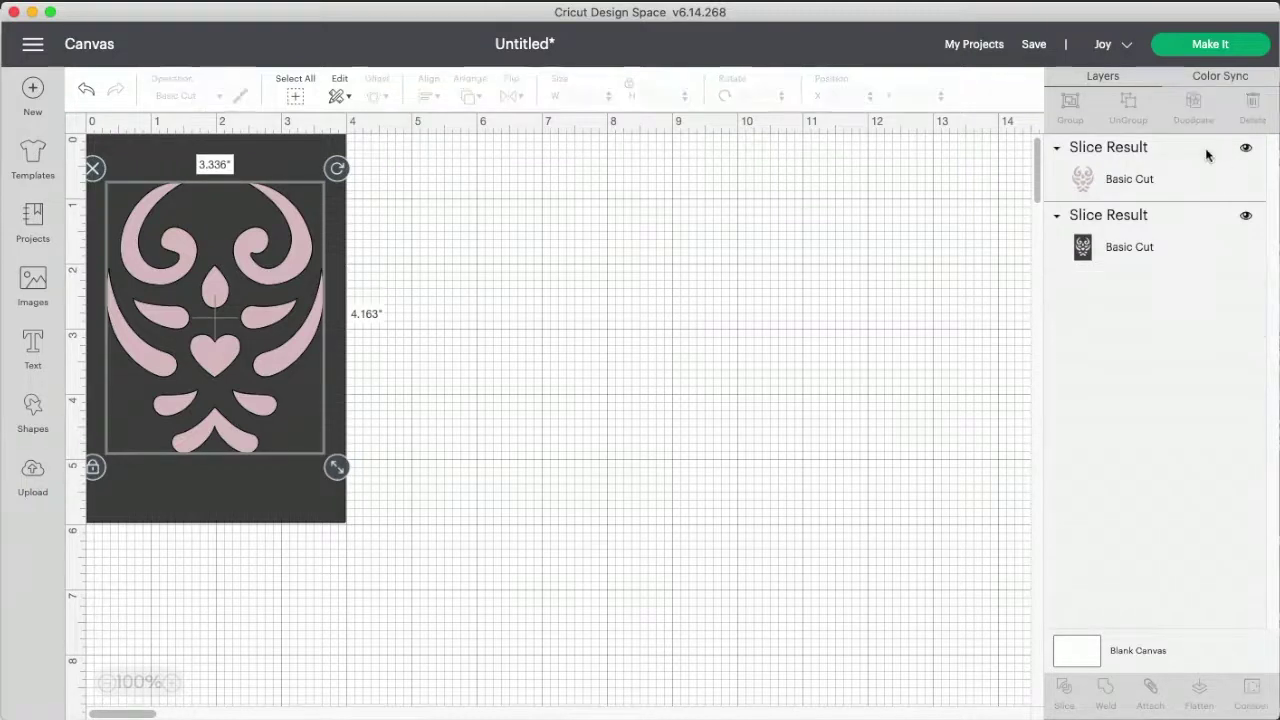
left_click(1258, 106)
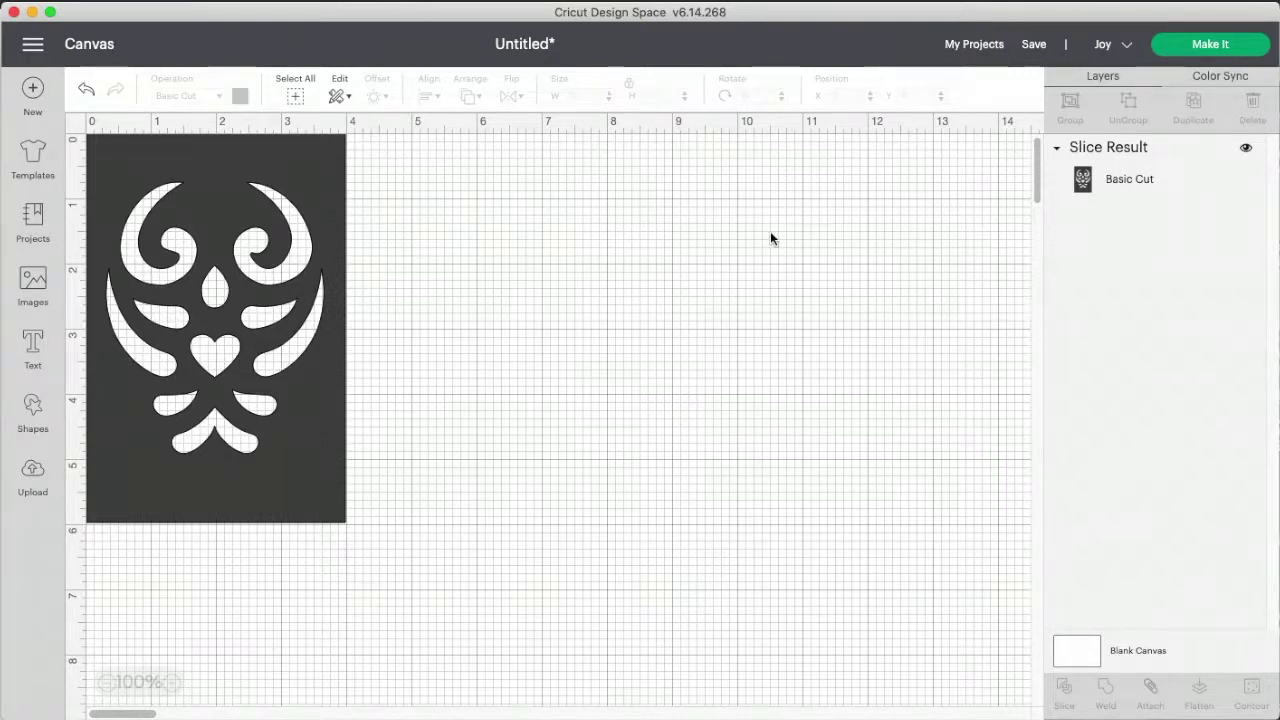
left_click(1208, 45)
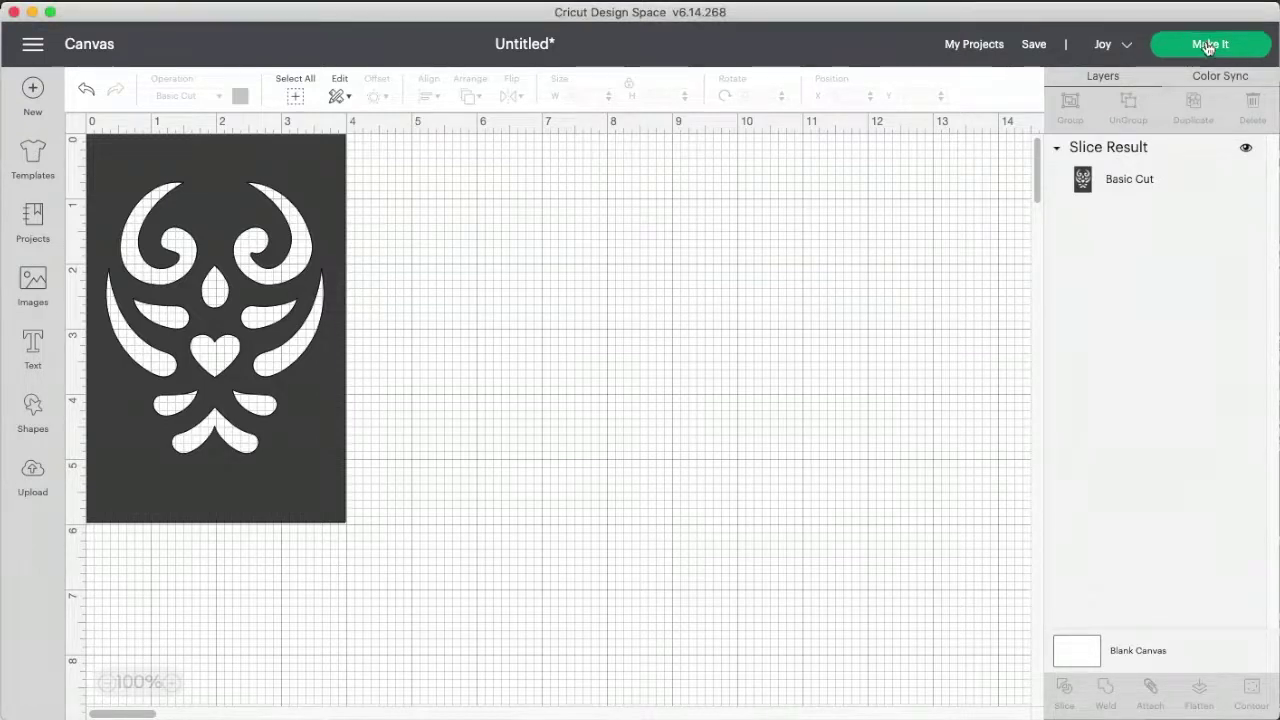
left_click(1208, 46)
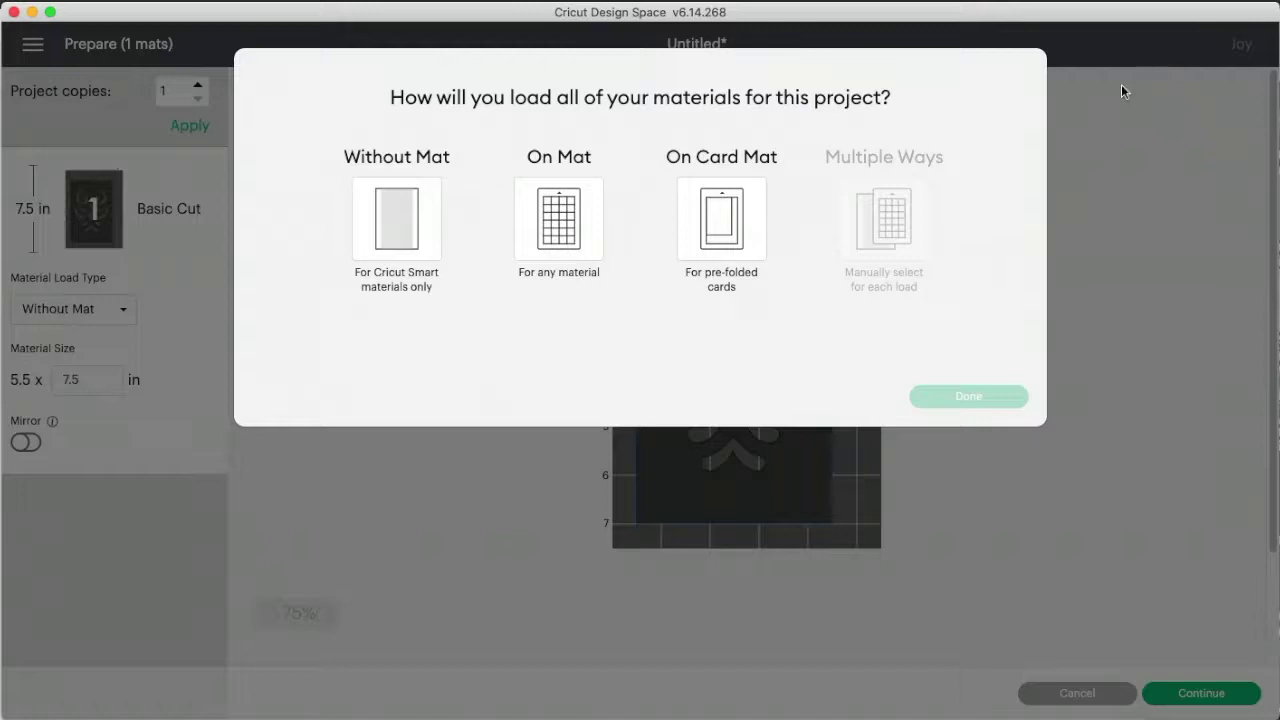
- Load the stencil On Mat at 4.5" × 6.5" and nudge its placement on the mat preview
left_click(579, 206)
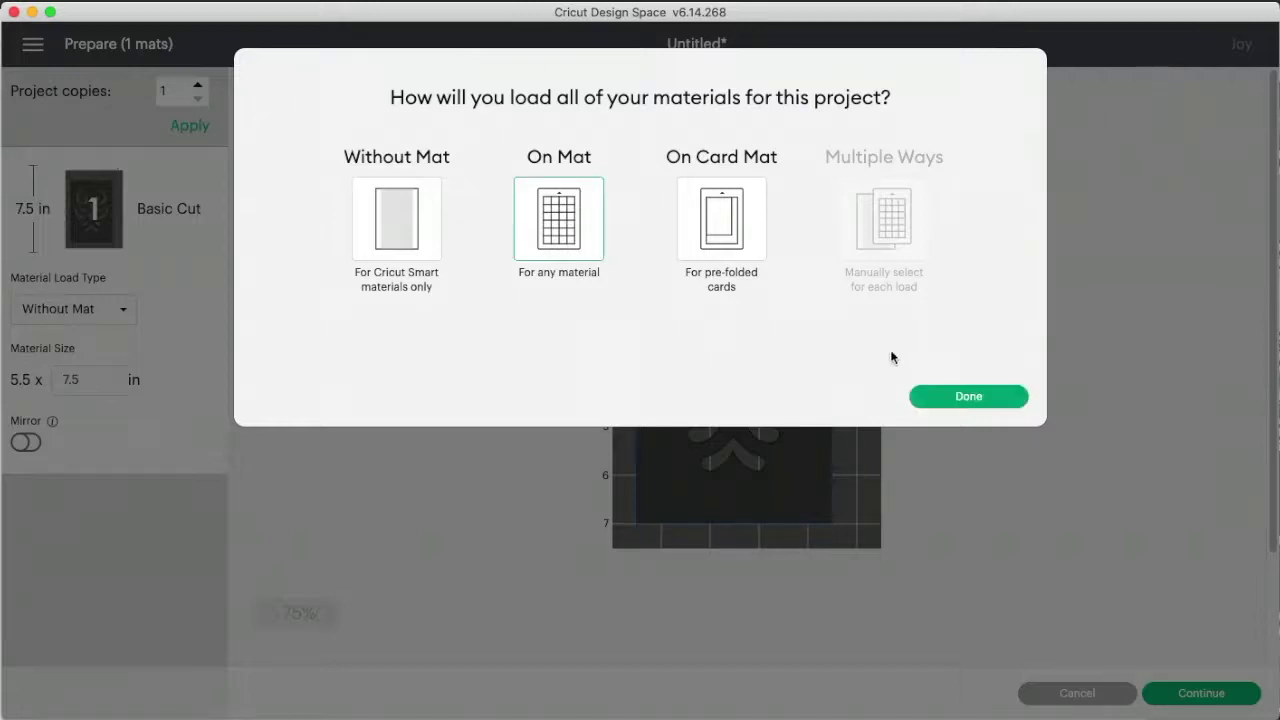
left_click(944, 400)
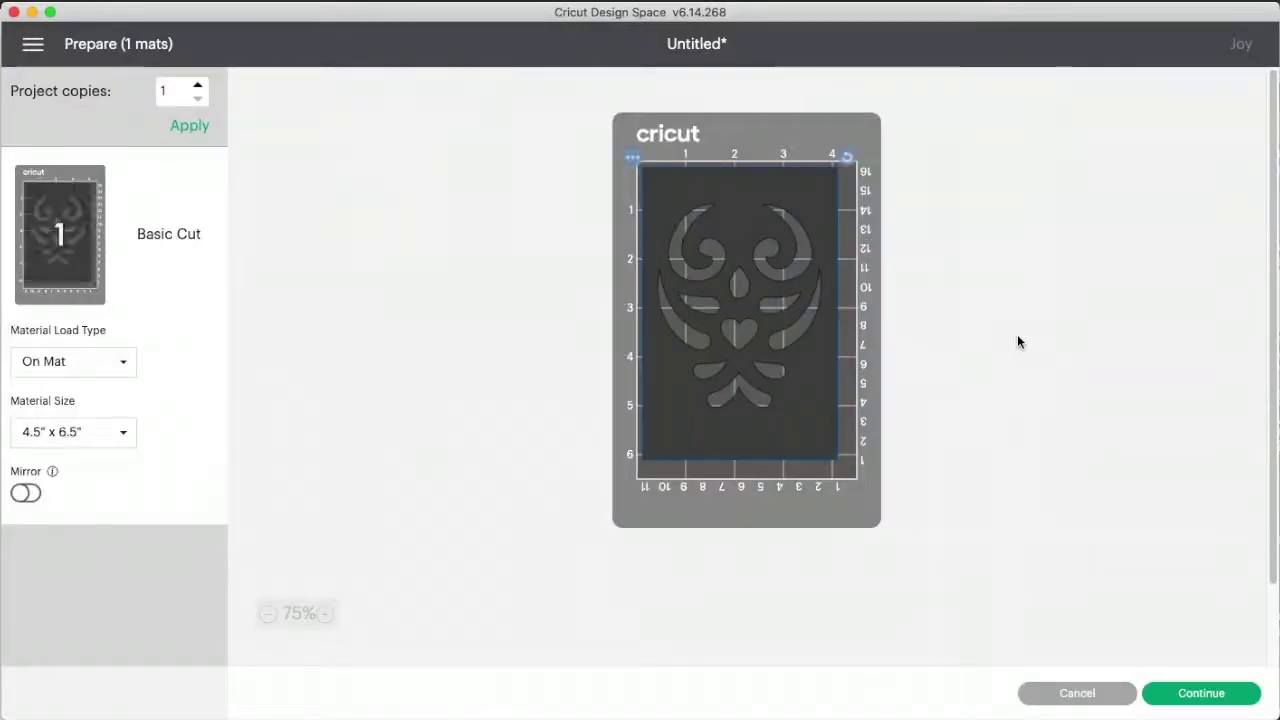
left_click_drag(791, 314, 790, 318)
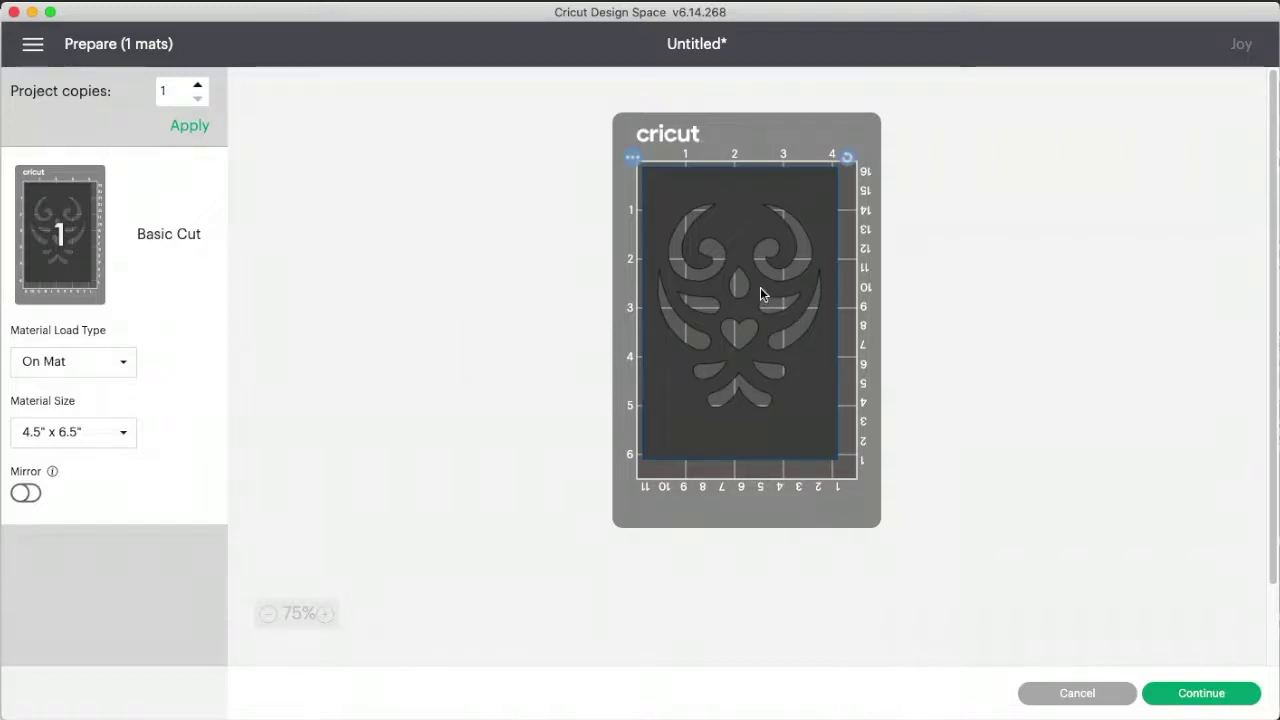
left_click_drag(760, 287, 758, 273)
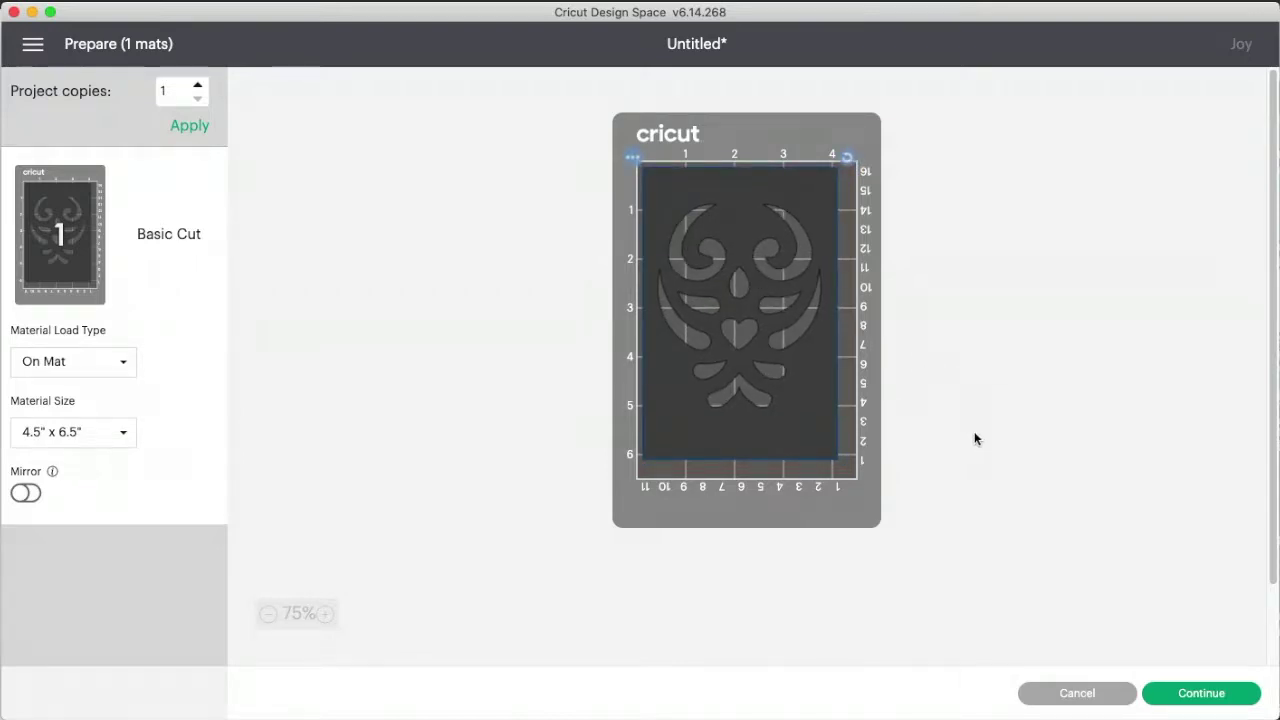
- Continue to the Joy's base material step and browse the full materials list before closing it
left_click(1176, 693)
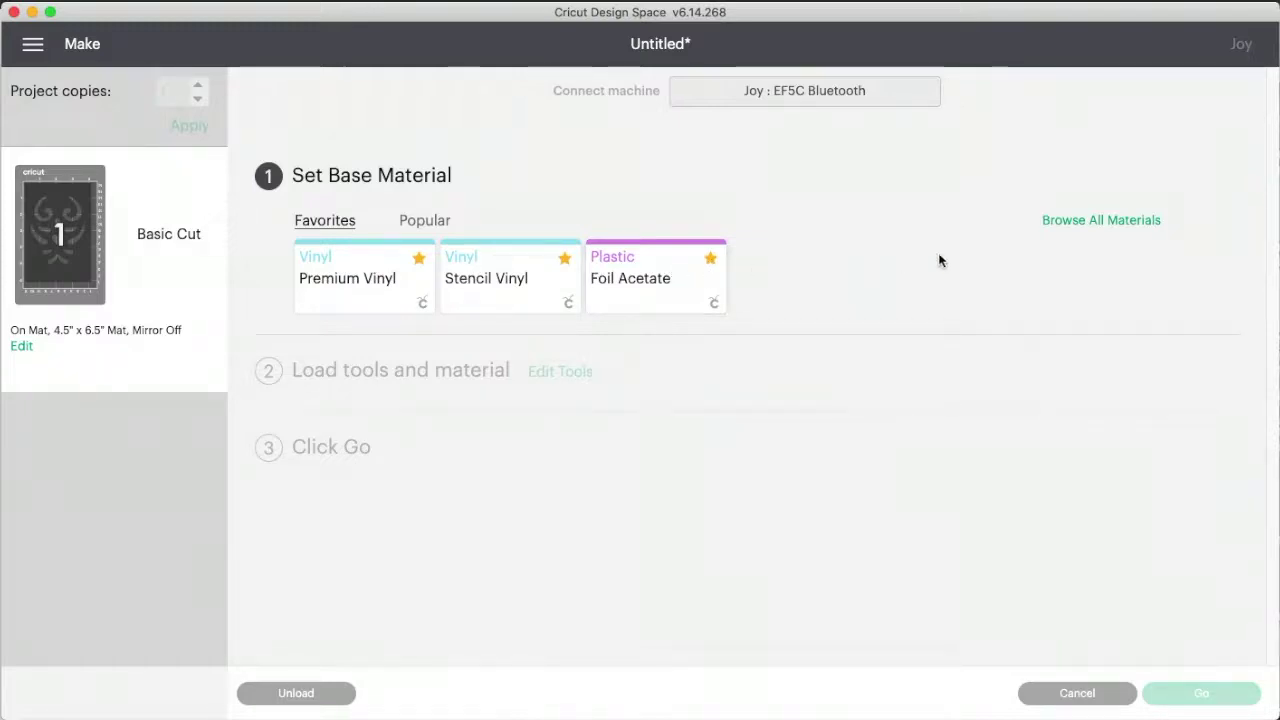
left_click(1071, 224)
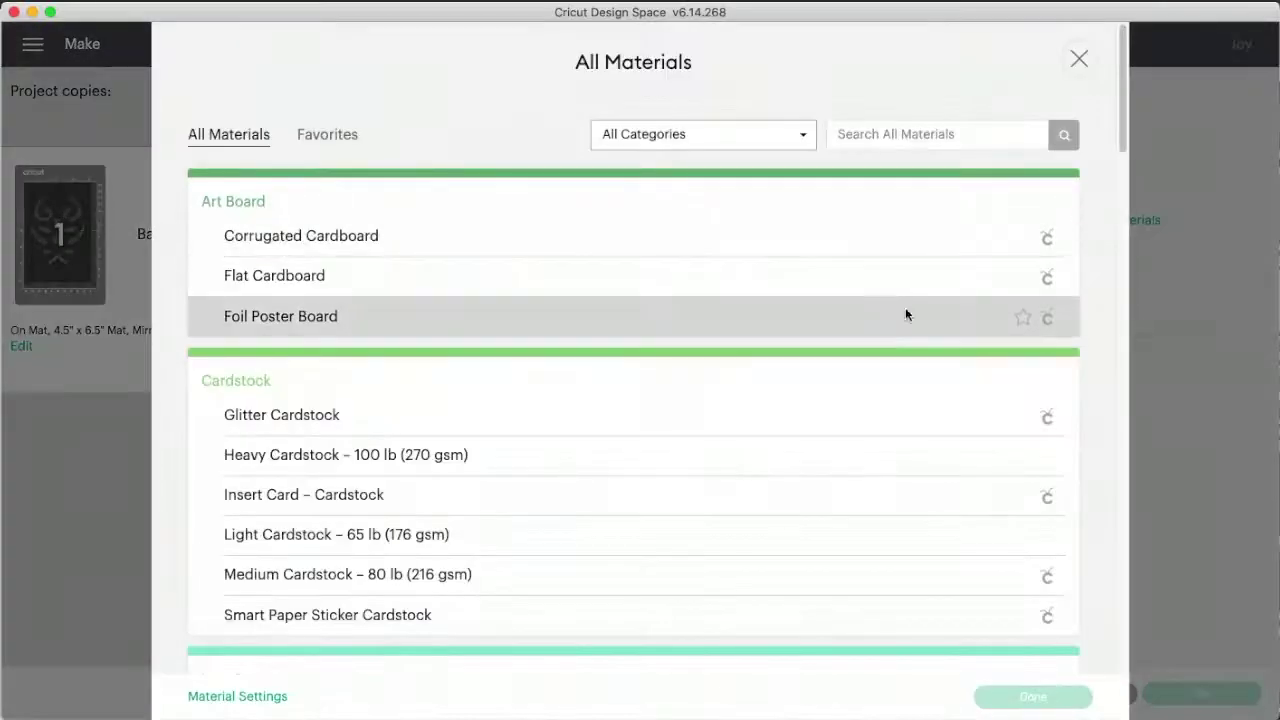
scroll(885, 311, "down", 8)
scroll(885, 317, "down", 10)
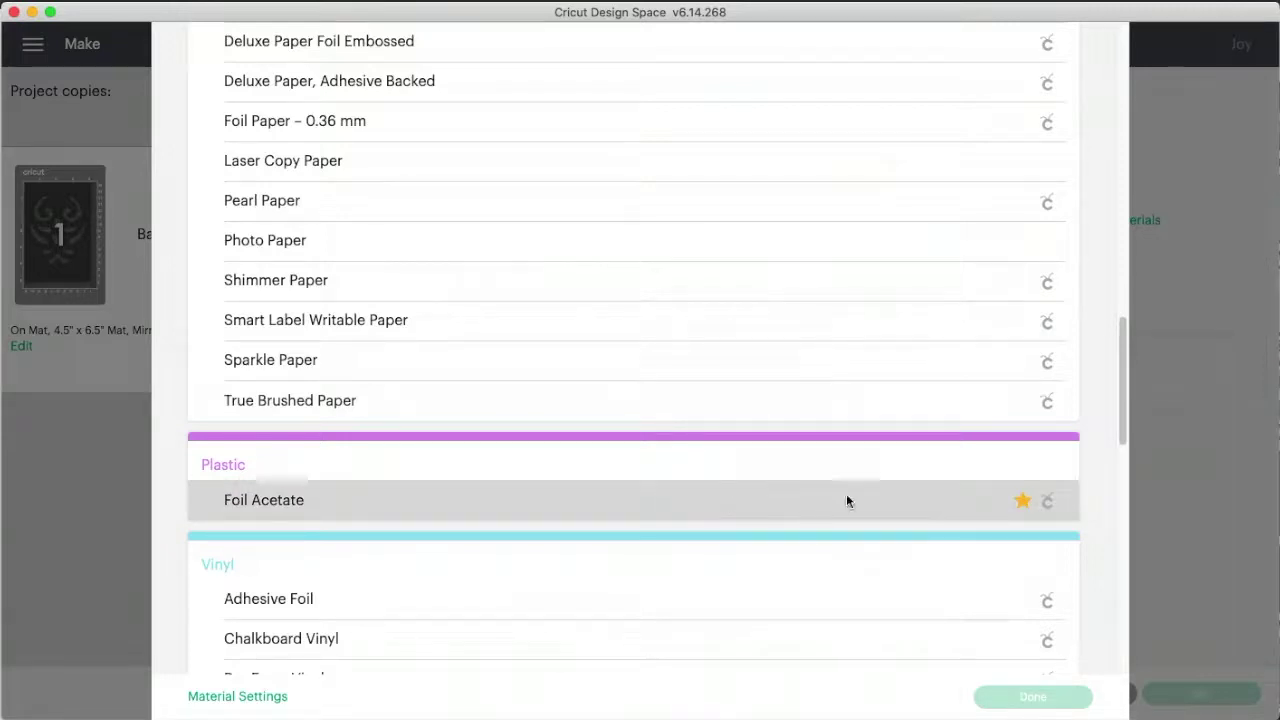
scroll(1044, 566, "up", 18)
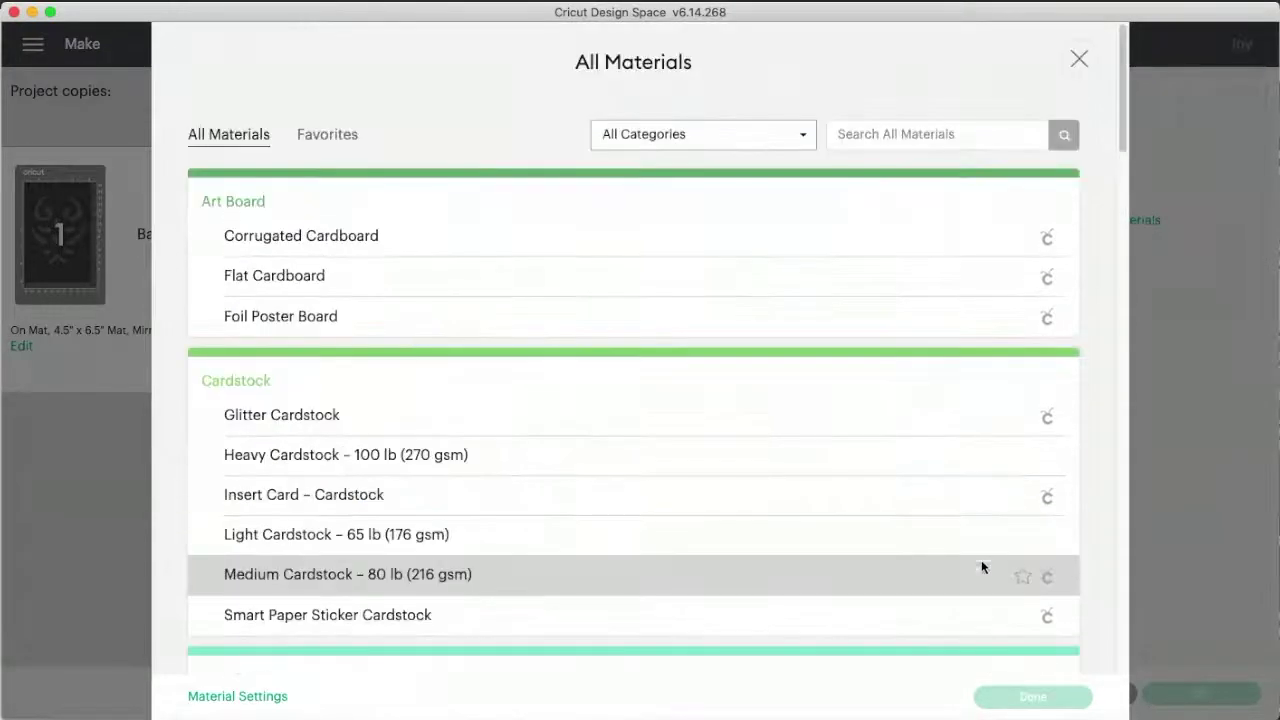
left_click(1079, 60)
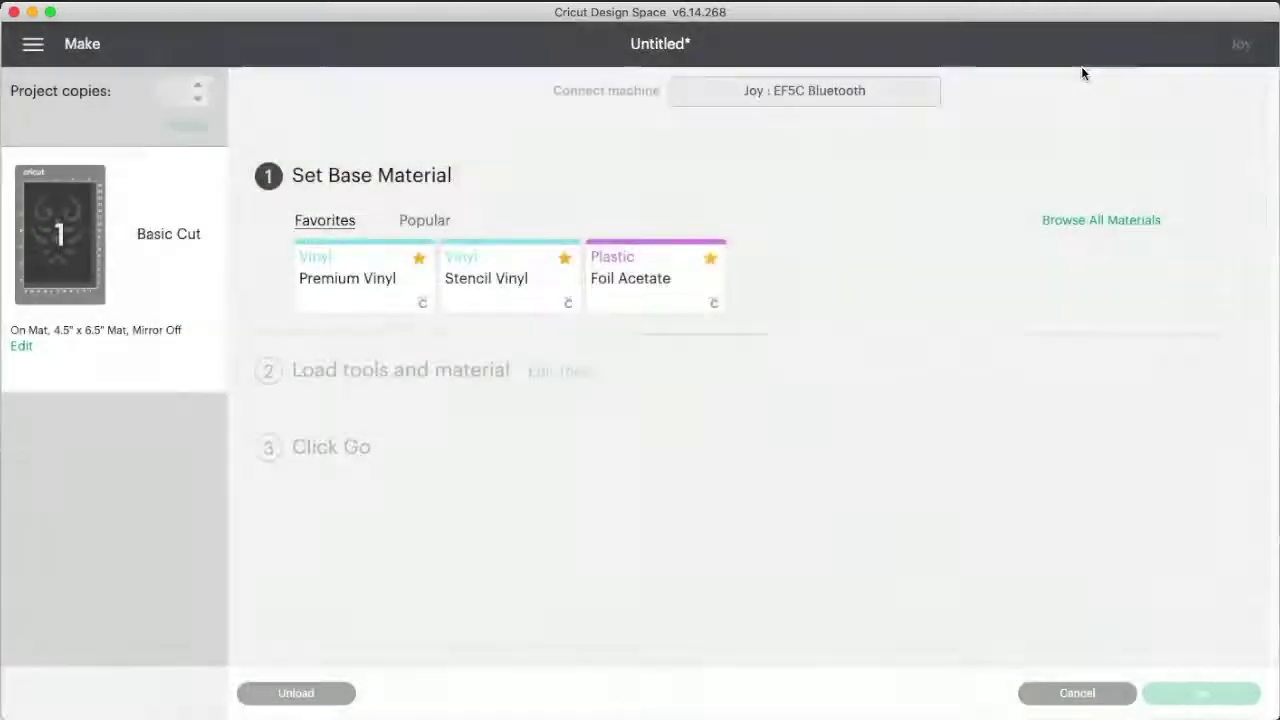
- Choose Foil Acetate as the base material with pressure More and start cutting on the Joy
left_click(665, 272)
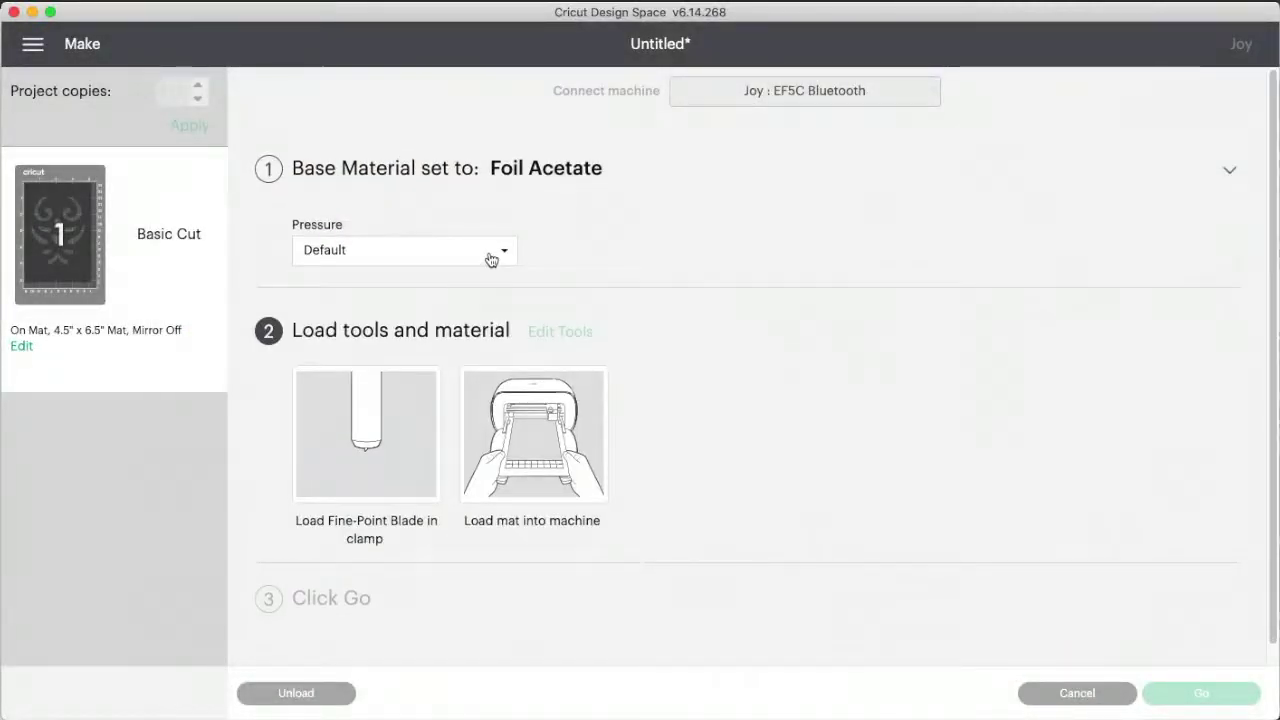
left_click(491, 258)
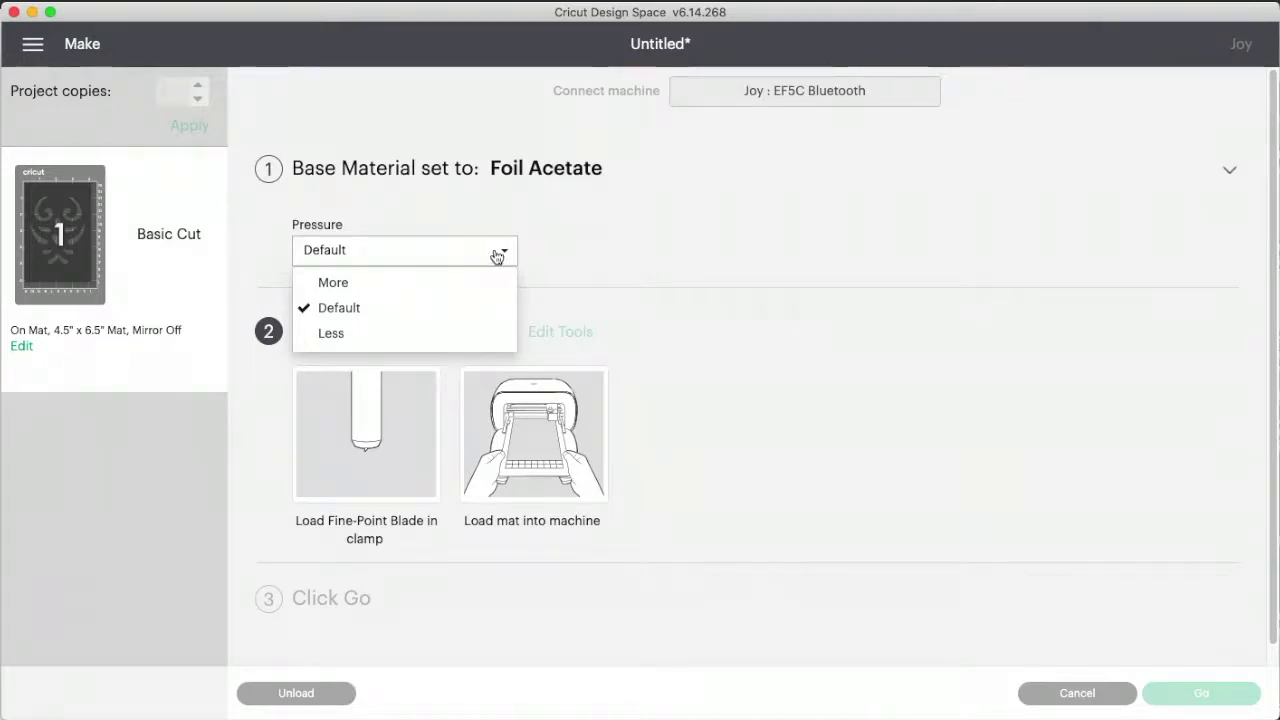
left_click(404, 289)
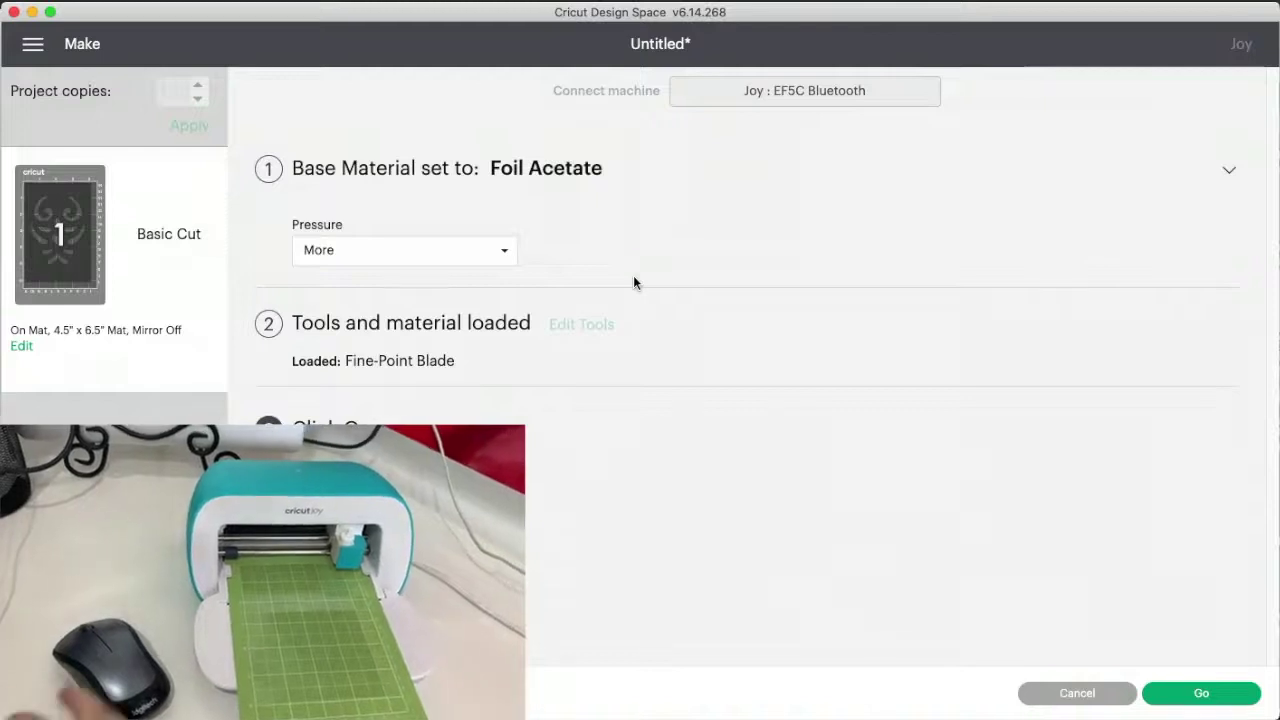
left_click(1163, 703)
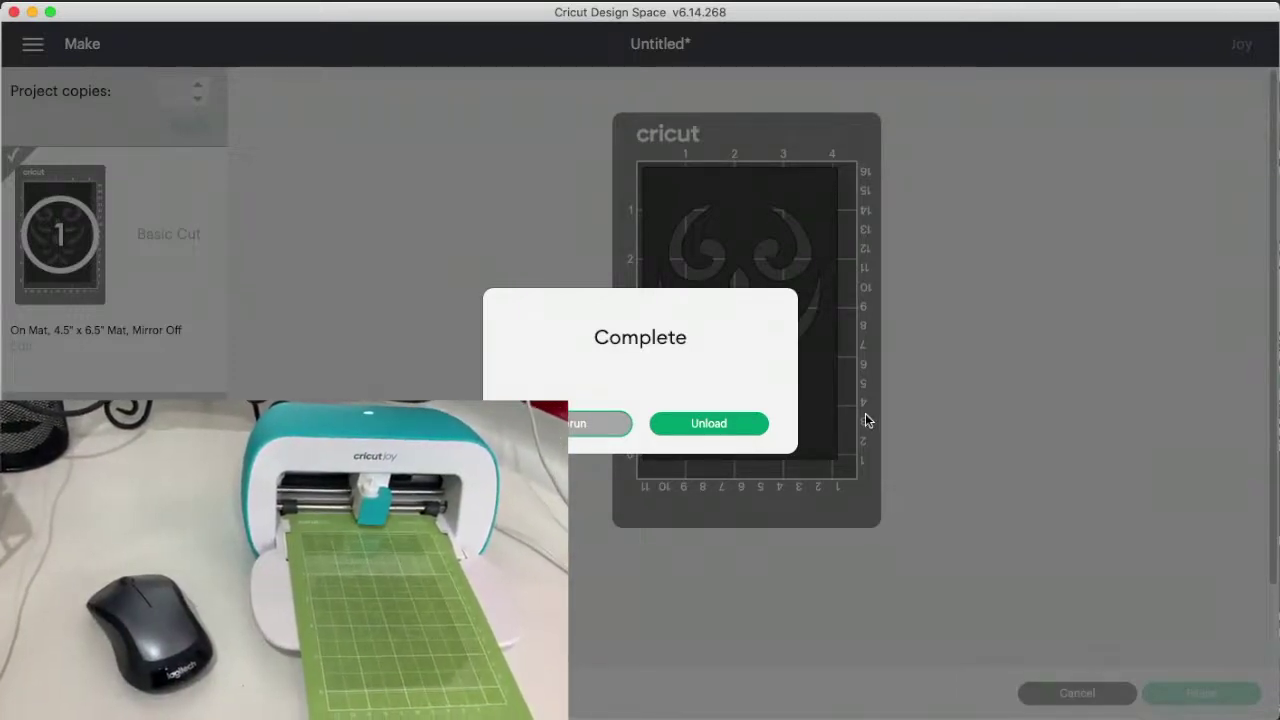
- Dismiss the Complete message once the Joy finishes cutting the stencil
left_click(713, 423)
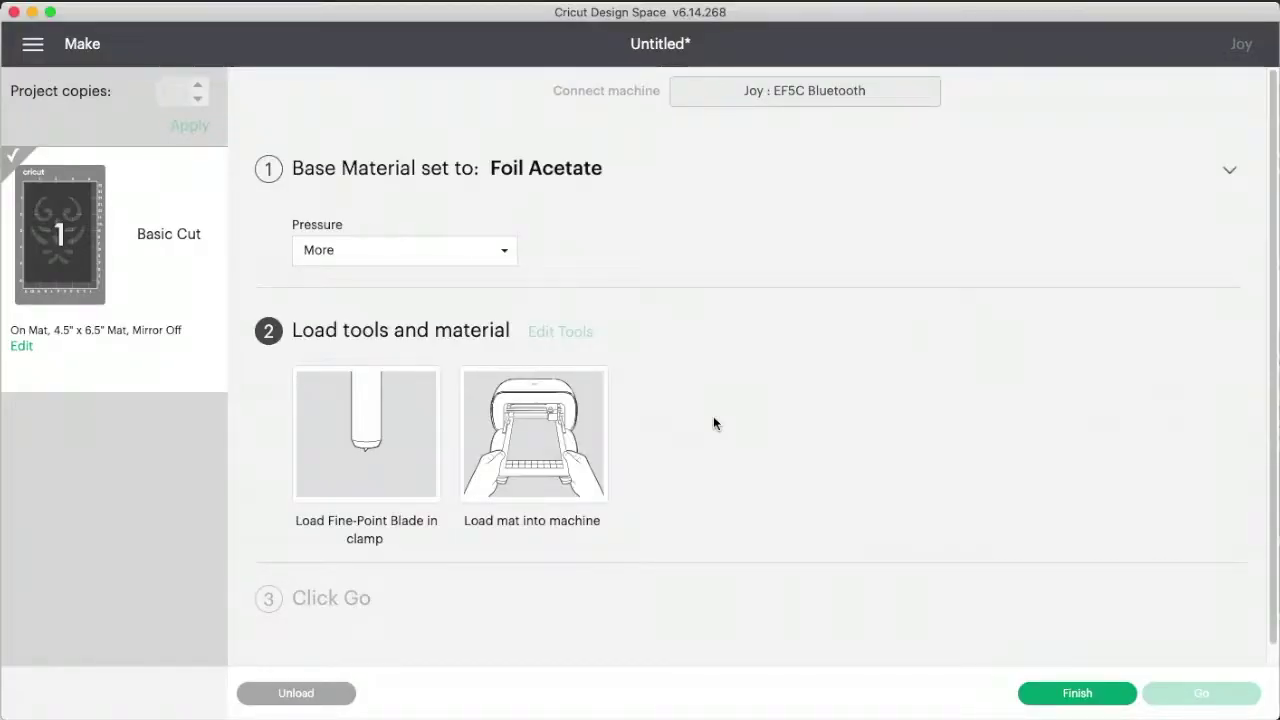
- Finish the cut and save the project titled 'design with heart'
left_click(1048, 693)
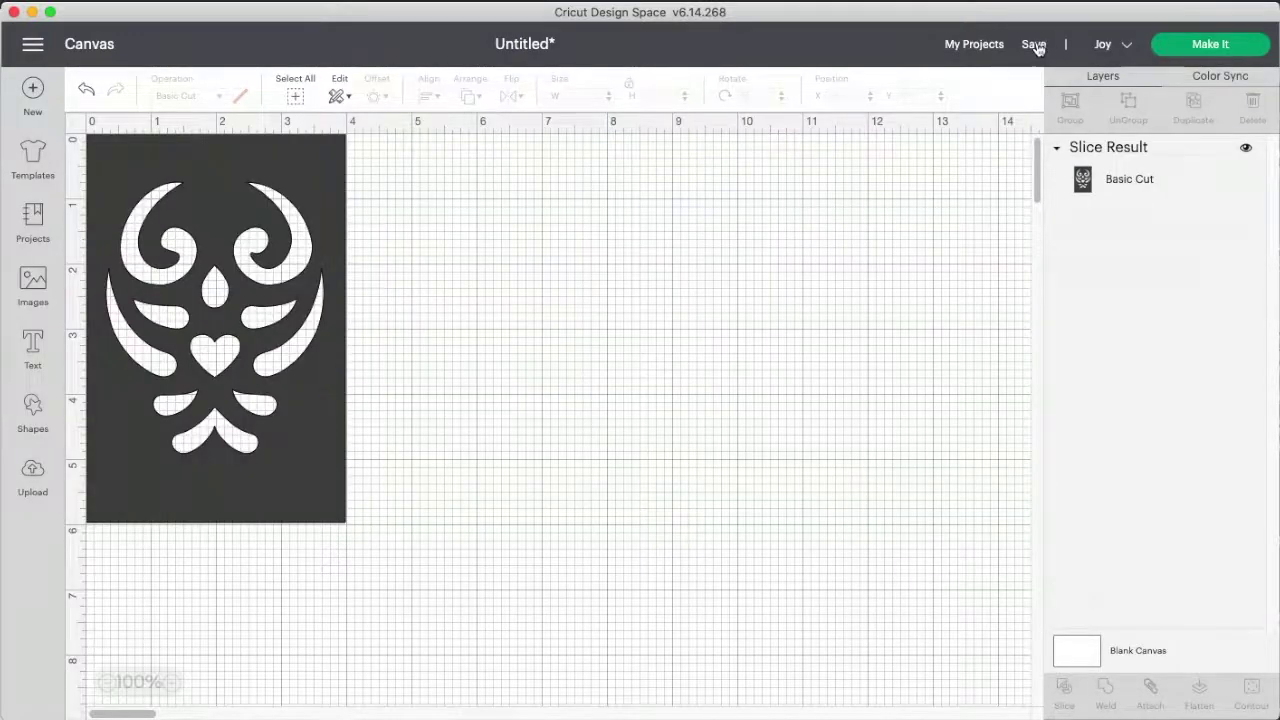
left_click(1035, 45)
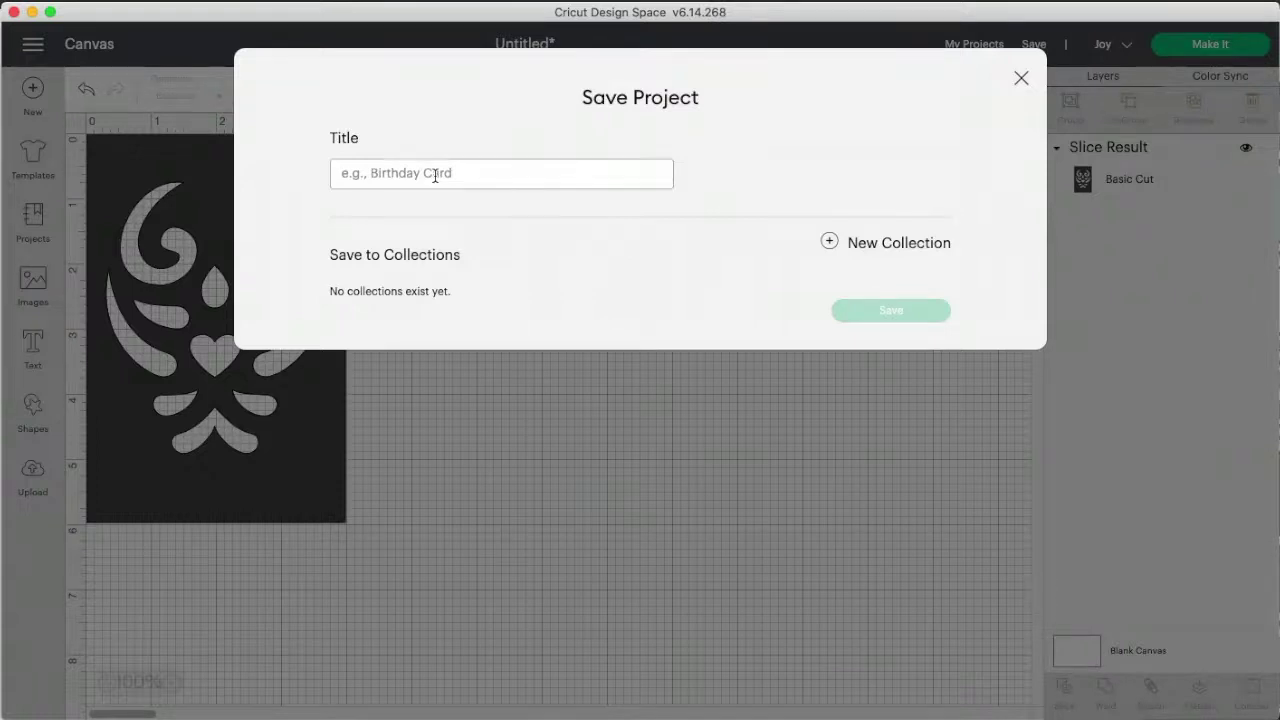
type("design")
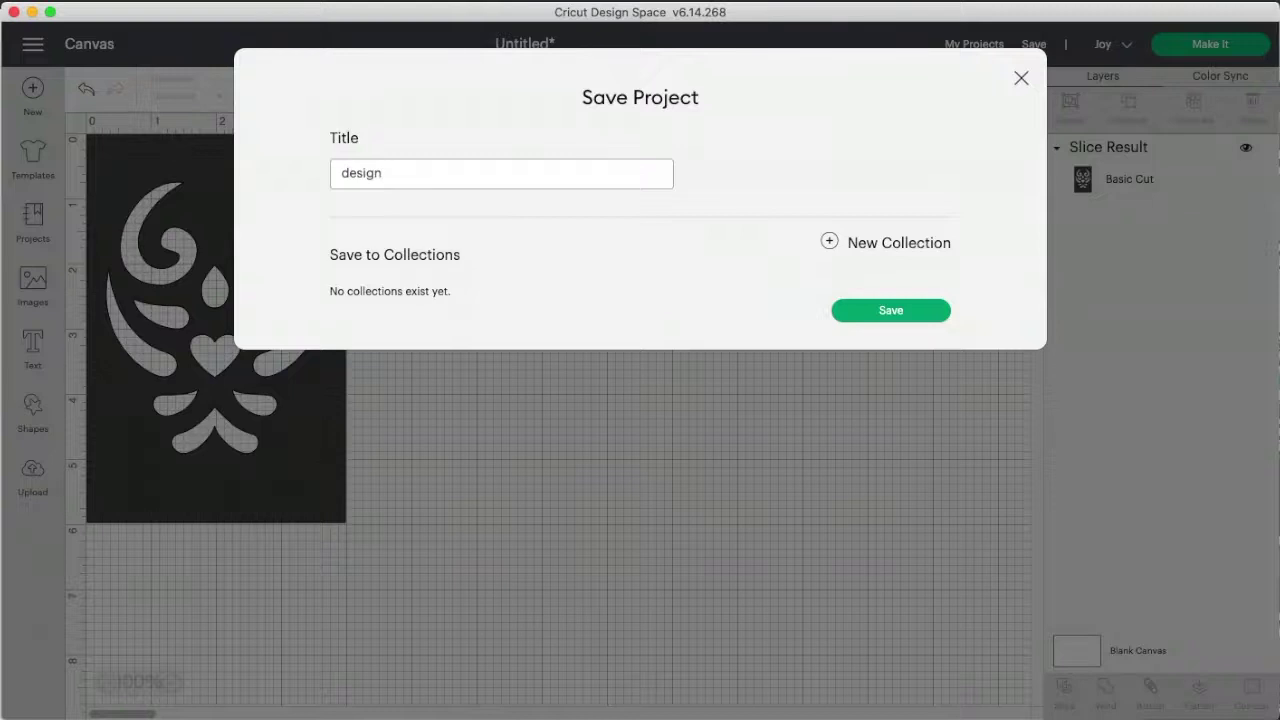
type(" with heart")
left_click(858, 314)
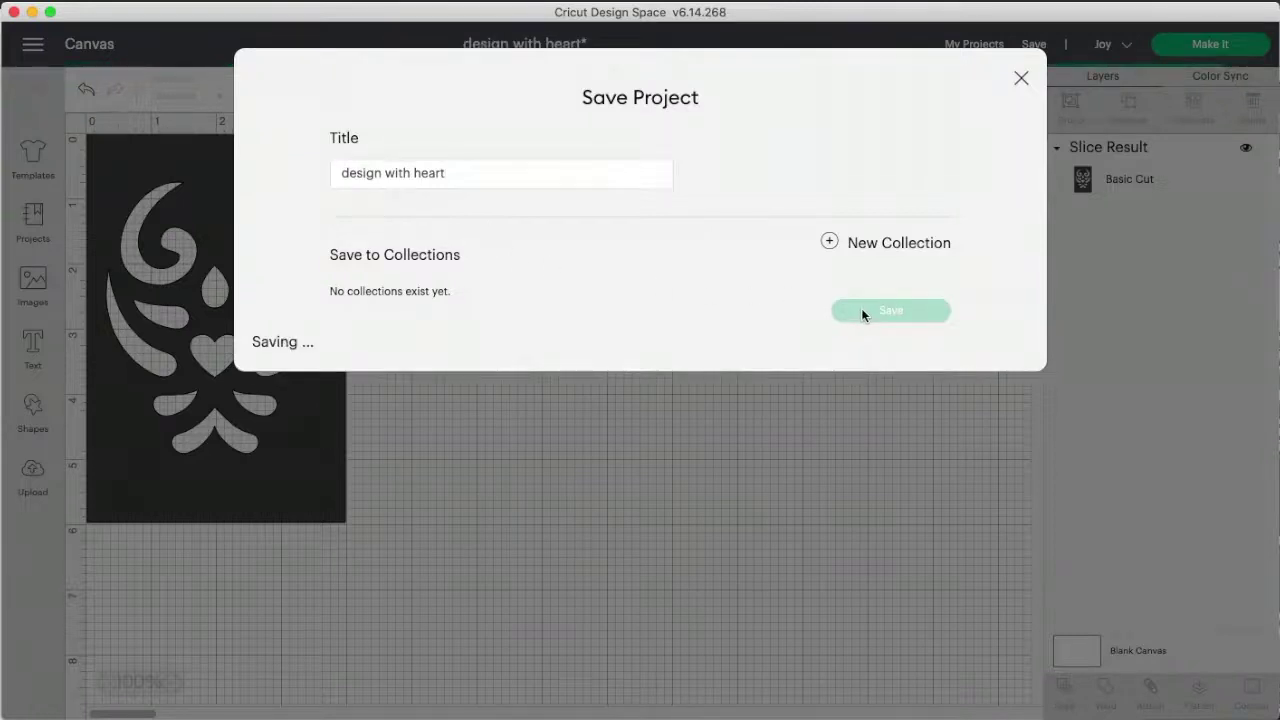